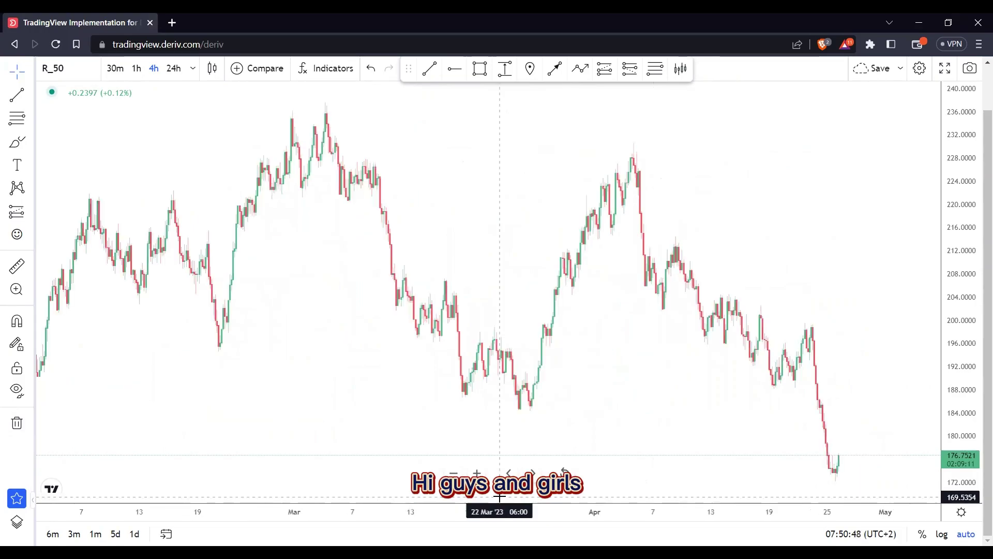
pyautogui.scroll(3, 428, 492)
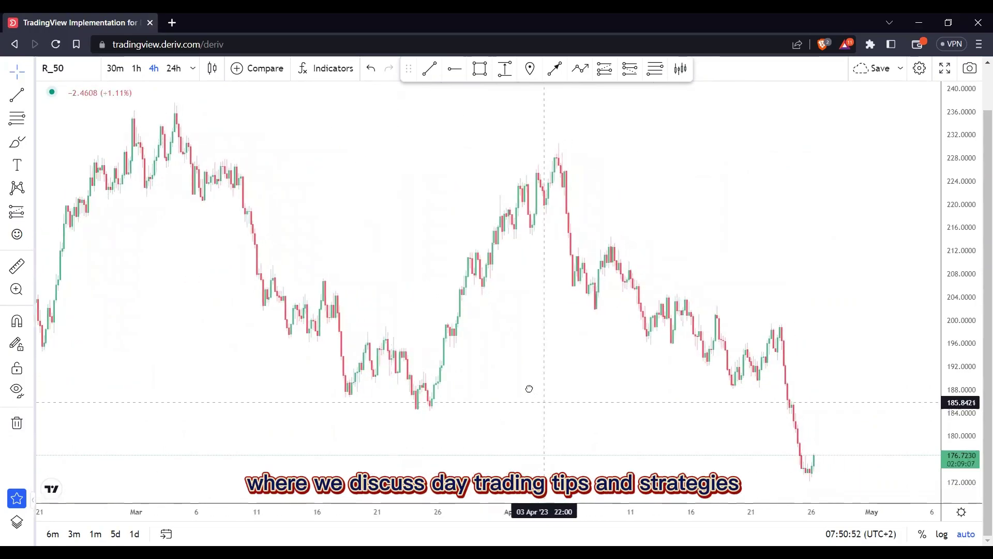
# Step: Zoom and pan the 4h R_50 chart onto the March–April peaks and move the drawing toolbar left
pyautogui.hscroll(2, 530, 388)
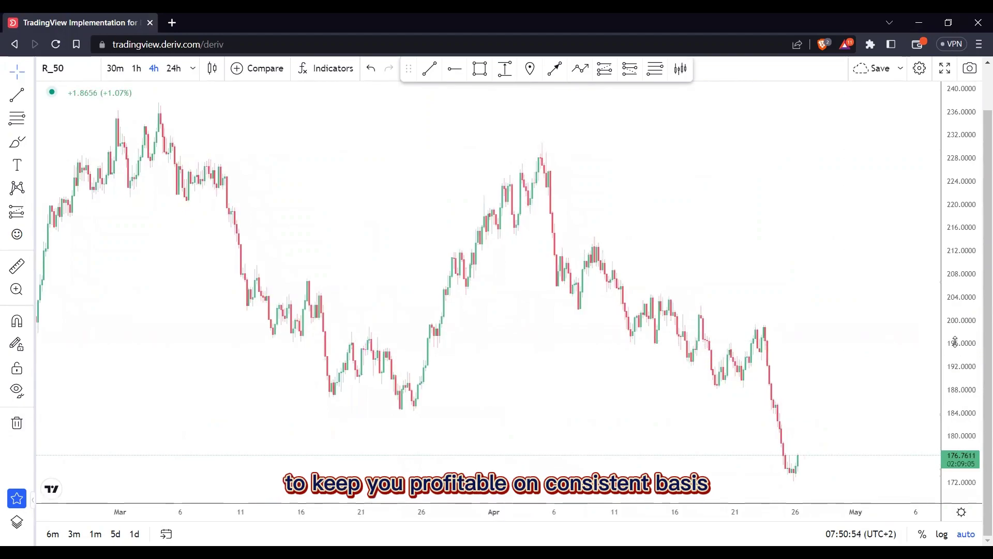
pyautogui.moveTo(954, 341); pyautogui.dragTo(965, 313)
pyautogui.moveTo(669, 419); pyautogui.dragTo(669, 405)
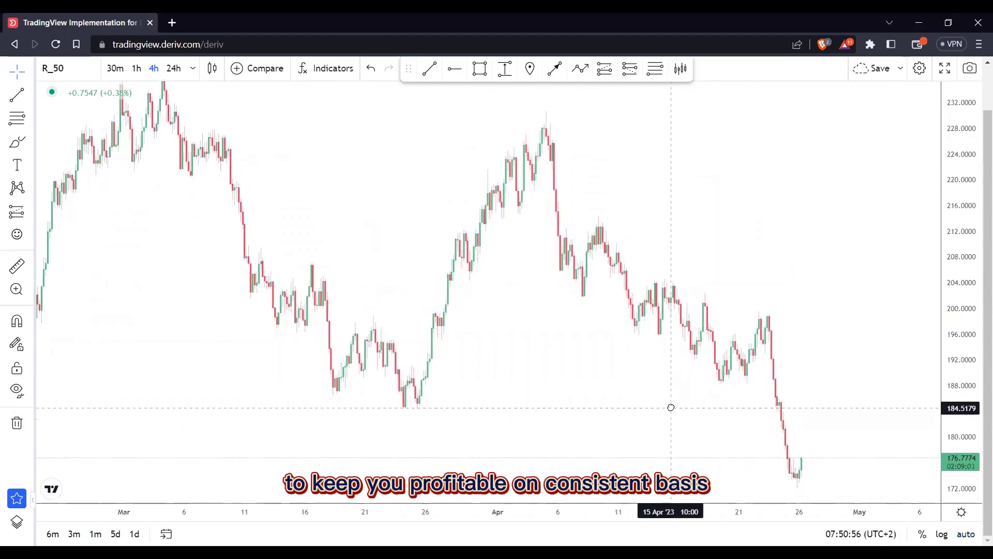
pyautogui.moveTo(581, 510); pyautogui.dragTo(454, 513)
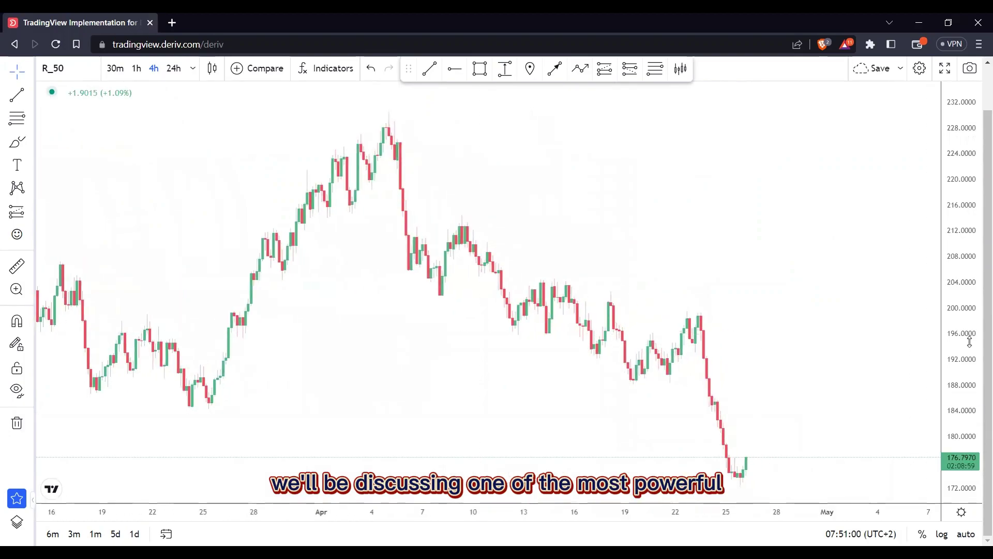
pyautogui.moveTo(700, 326); pyautogui.dragTo(795, 306)
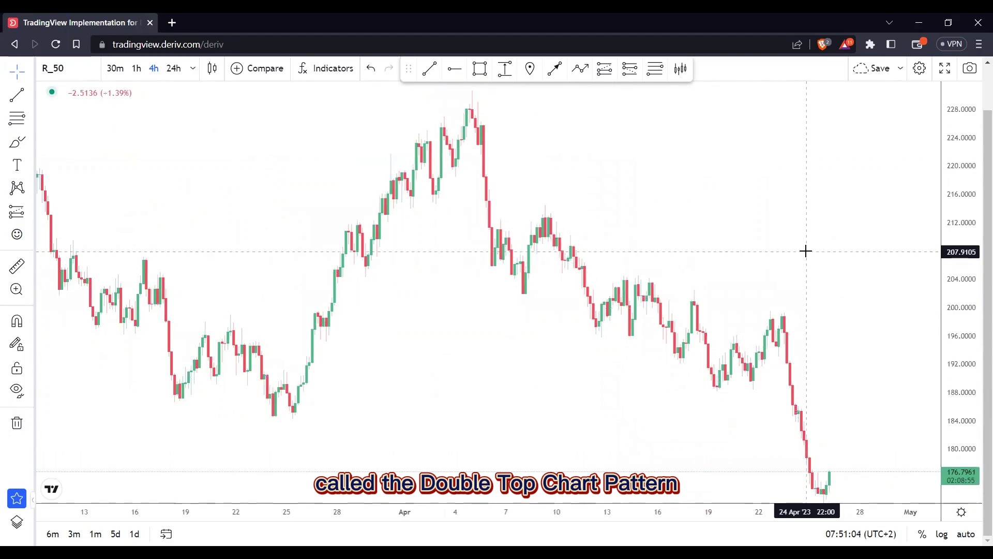
pyautogui.moveTo(852, 366); pyautogui.dragTo(811, 360)
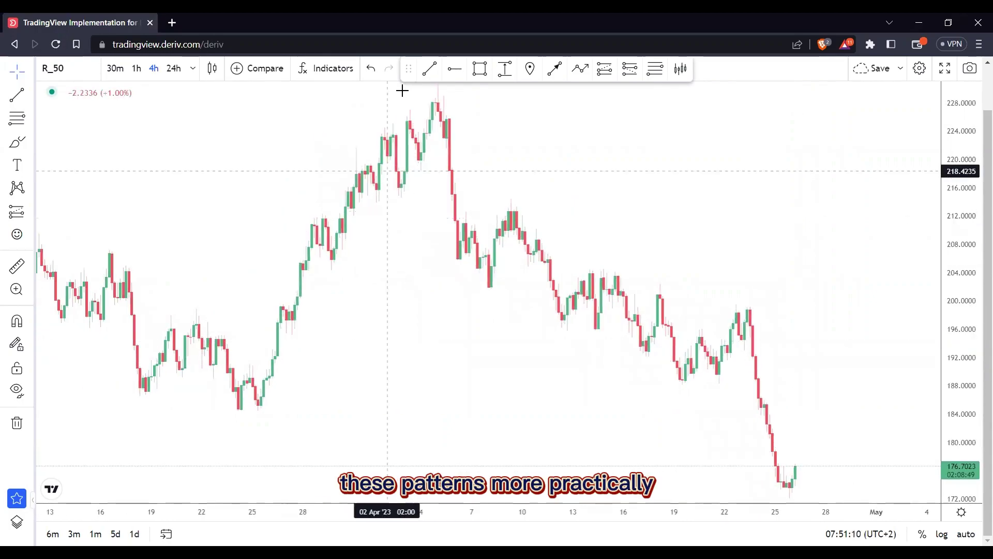
pyautogui.moveTo(411, 67); pyautogui.dragTo(248, 67)
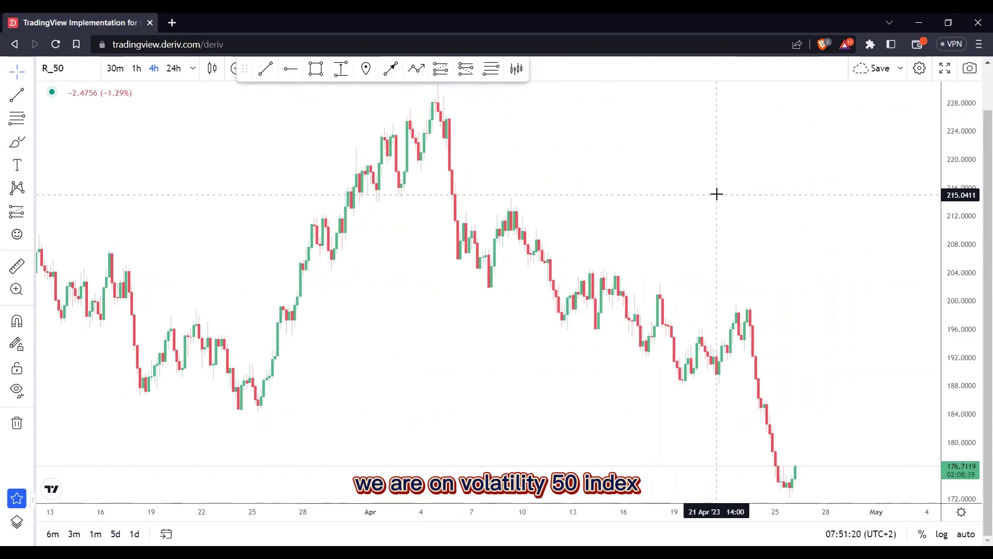
# Step: Switch R_50 to the 1h interval and rescale the axes to frame the early-April peak and decline
pyautogui.write('1')
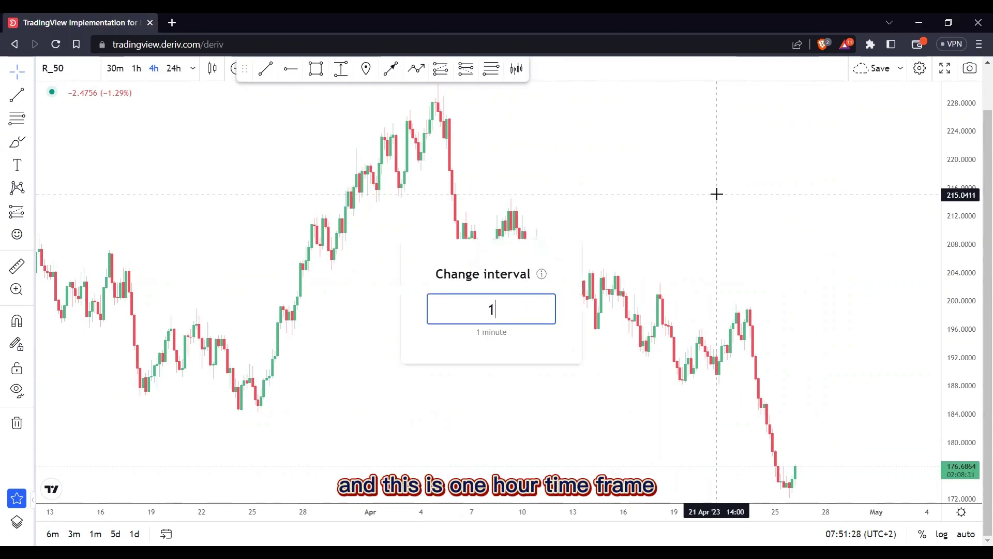
pyautogui.press('Return')
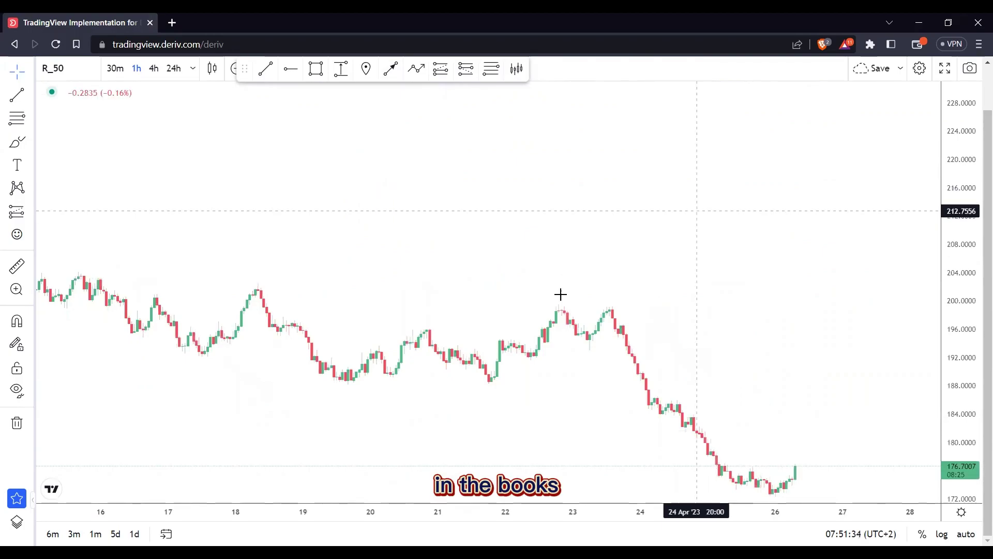
pyautogui.moveTo(297, 510); pyautogui.dragTo(492, 511)
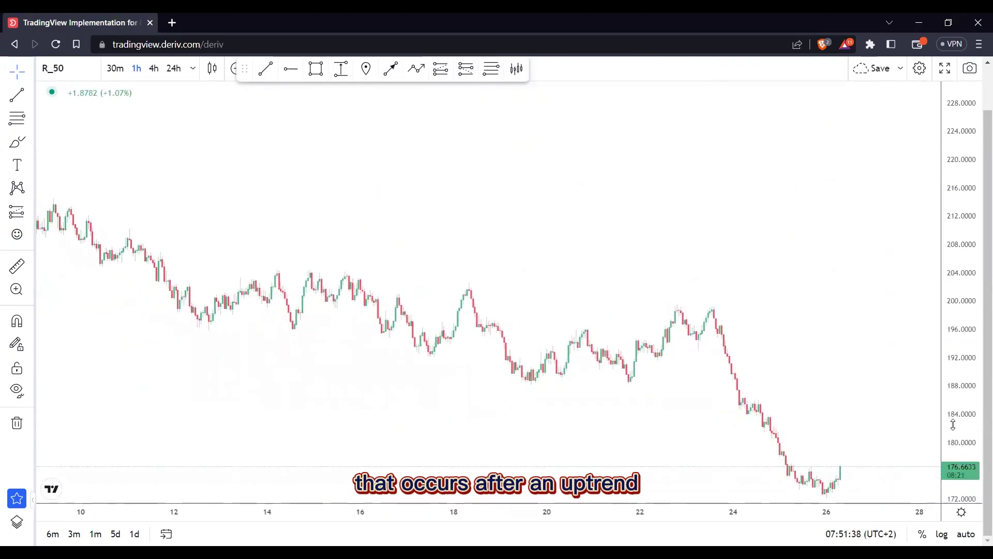
pyautogui.moveTo(954, 424); pyautogui.dragTo(955, 357)
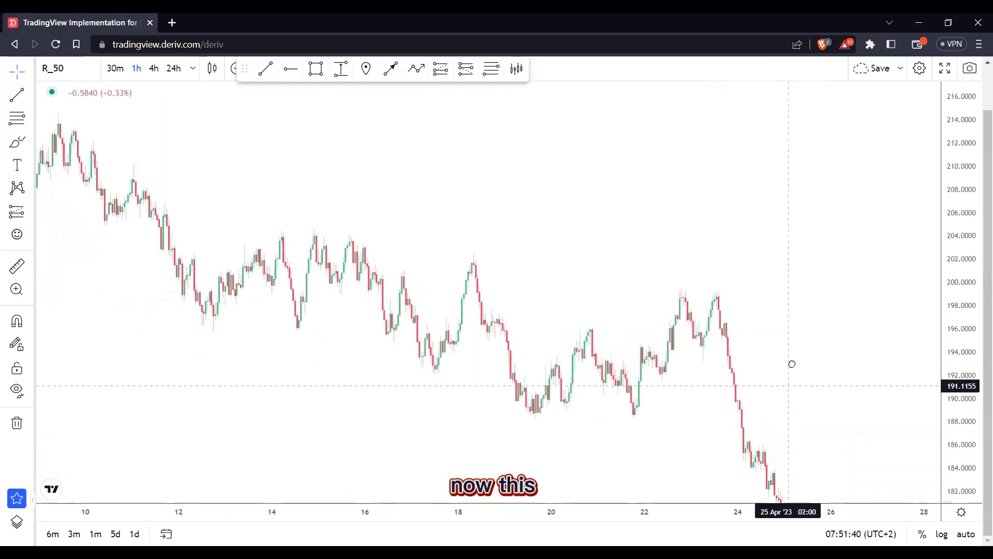
pyautogui.moveTo(792, 363); pyautogui.dragTo(802, 287)
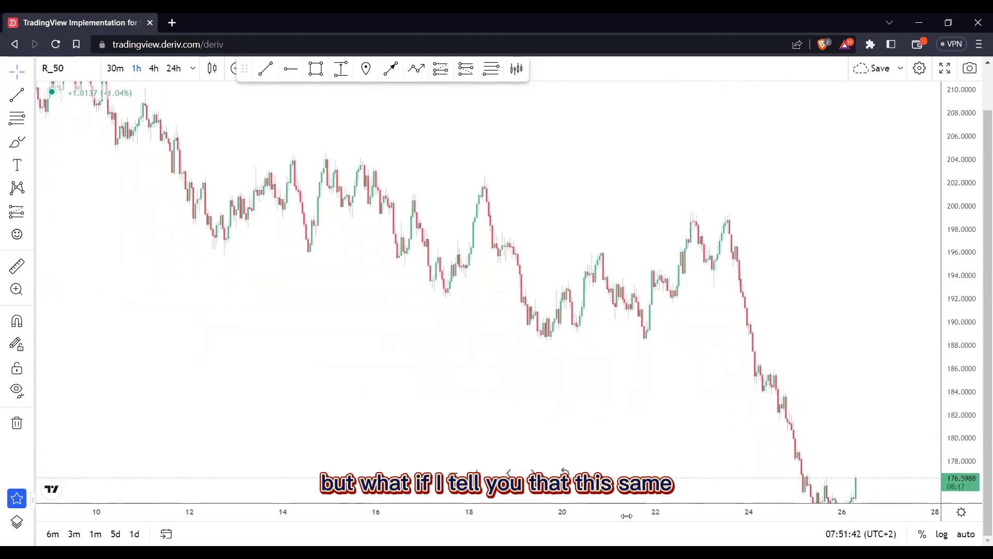
pyautogui.moveTo(626, 516); pyautogui.dragTo(668, 513)
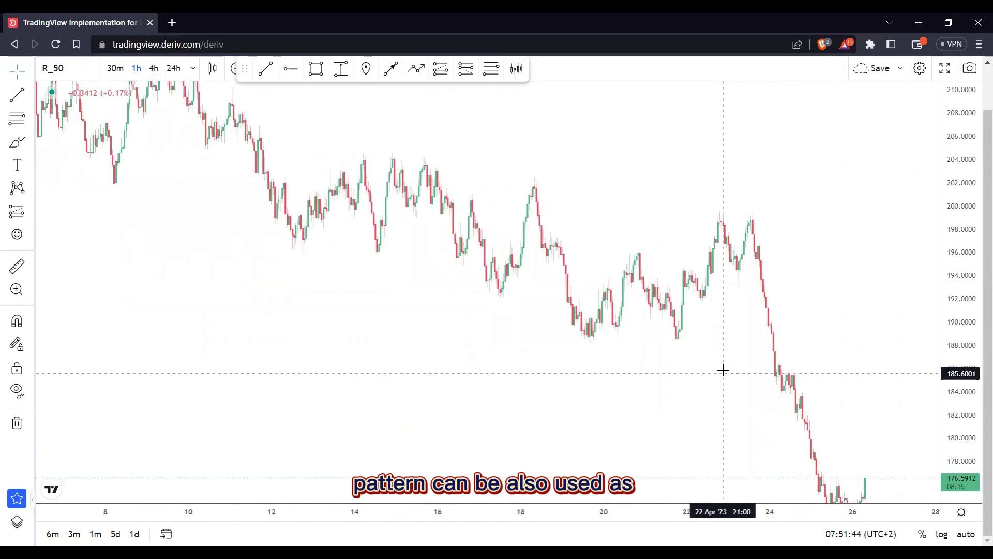
pyautogui.moveTo(706, 372); pyautogui.dragTo(593, 366)
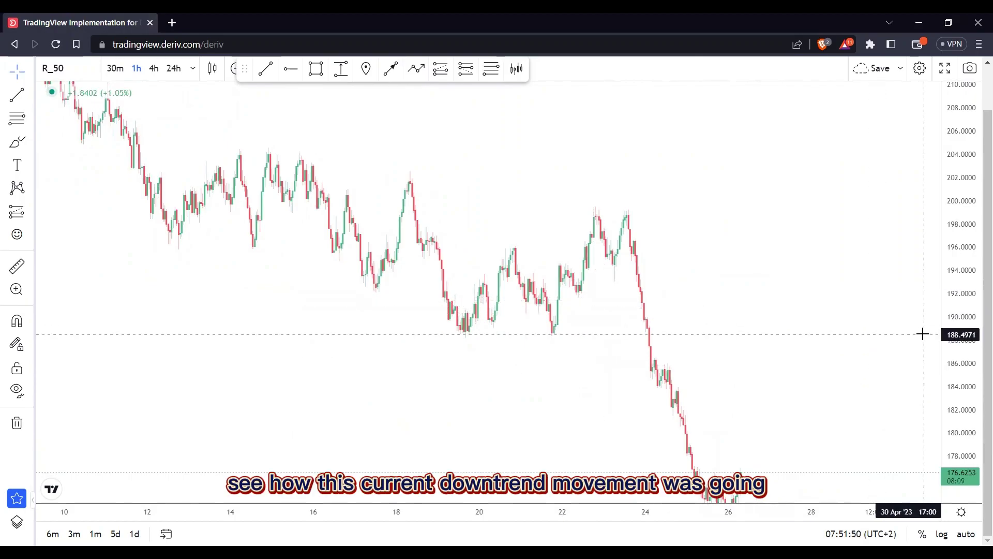
pyautogui.moveTo(956, 393); pyautogui.dragTo(950, 376)
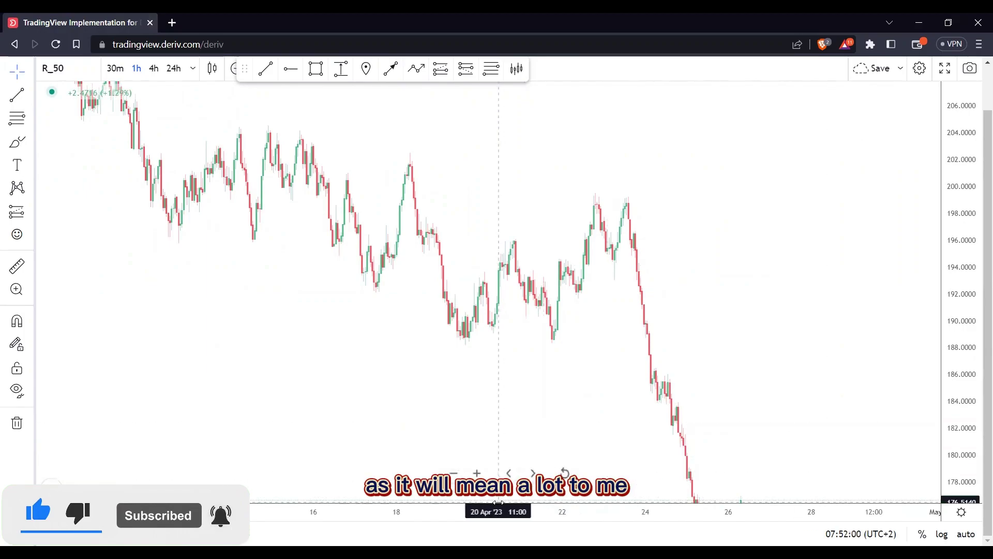
pyautogui.moveTo(499, 509); pyautogui.dragTo(667, 503)
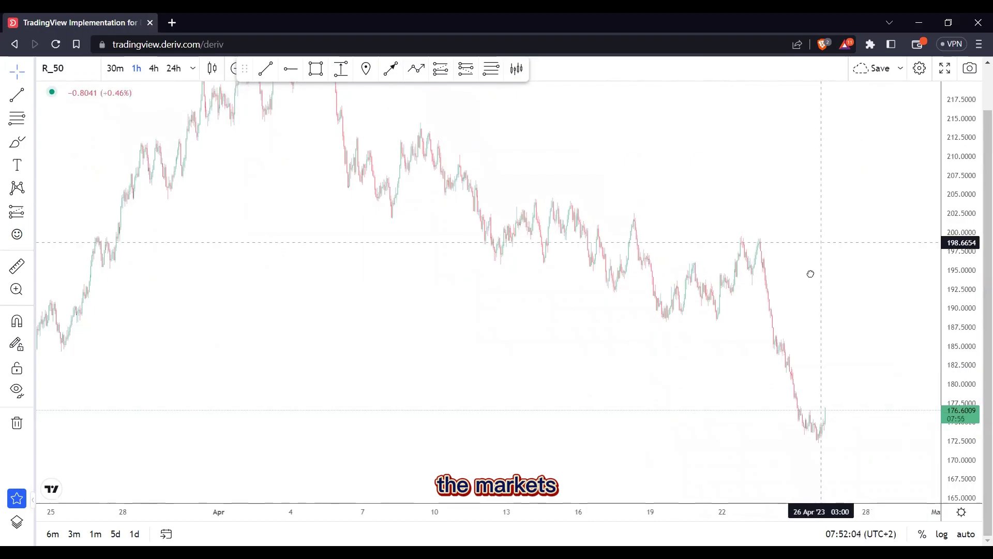
pyautogui.moveTo(809, 273); pyautogui.dragTo(795, 316)
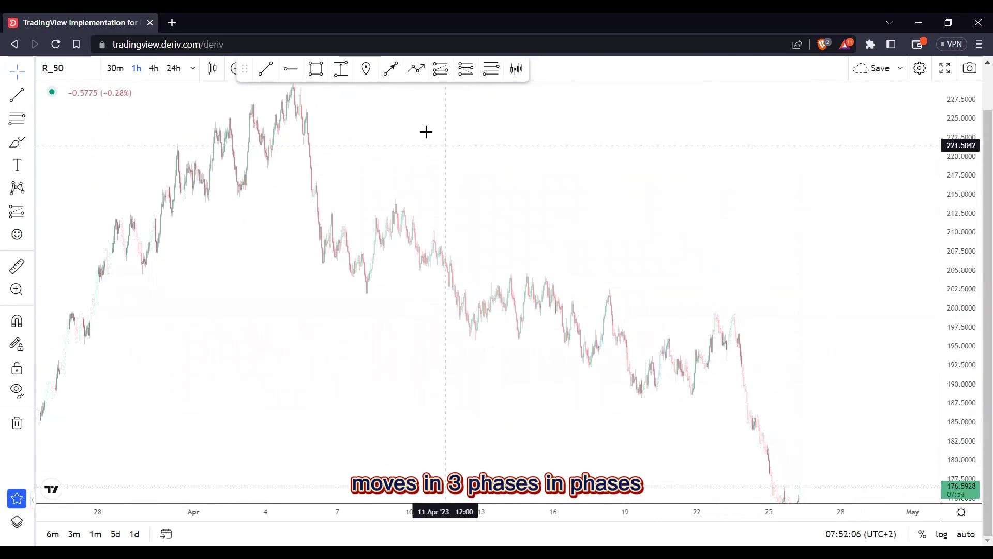
# Step: Start a zigzag at the early-April peak, tracing the swing lows and highs through the sideways move
pyautogui.click(416, 69)
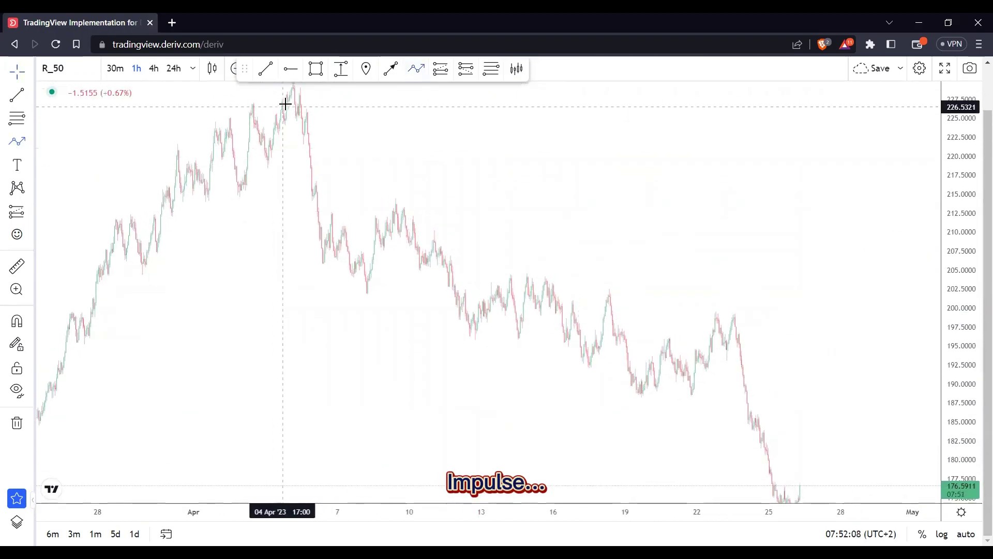
pyautogui.click(311, 209)
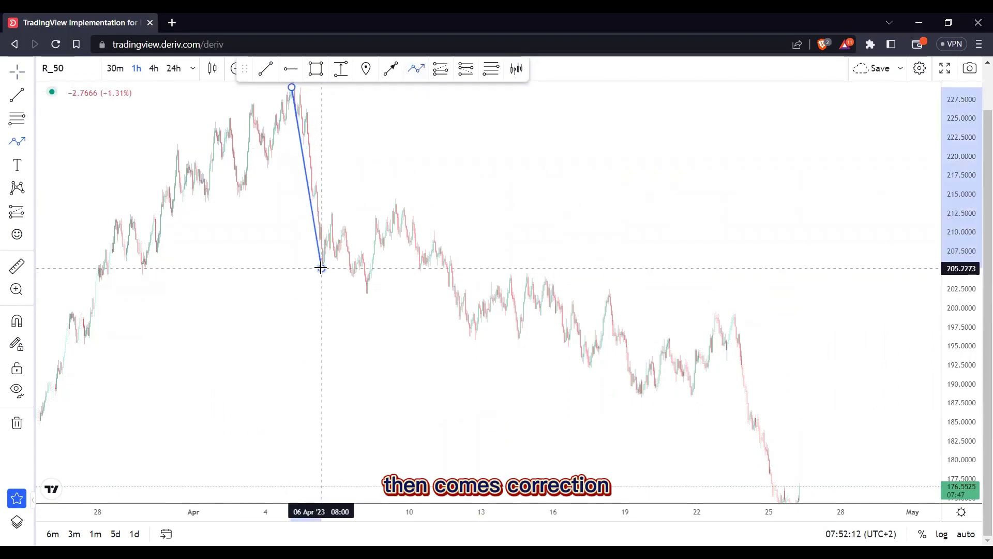
pyautogui.click(321, 268)
pyautogui.click(332, 221)
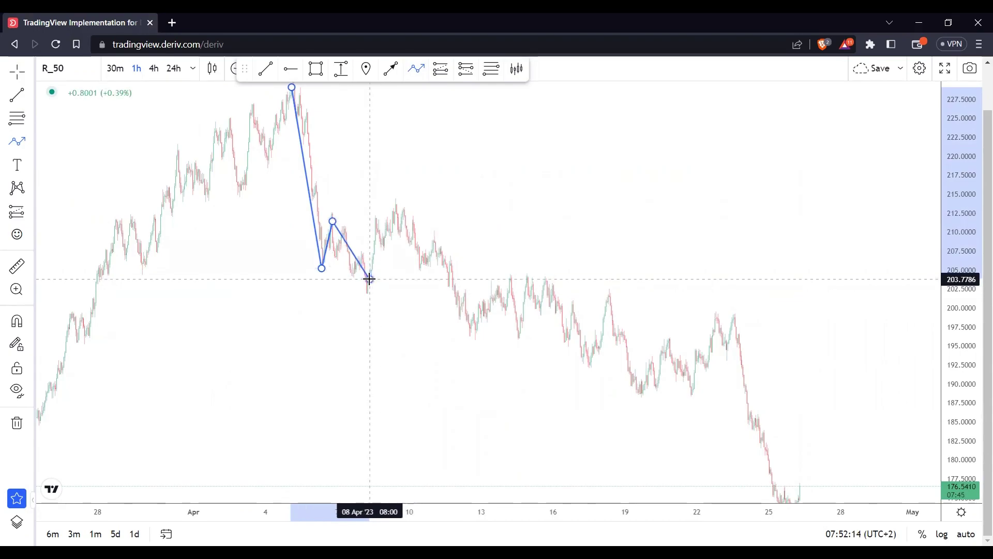
pyautogui.click(370, 279)
pyautogui.click(392, 206)
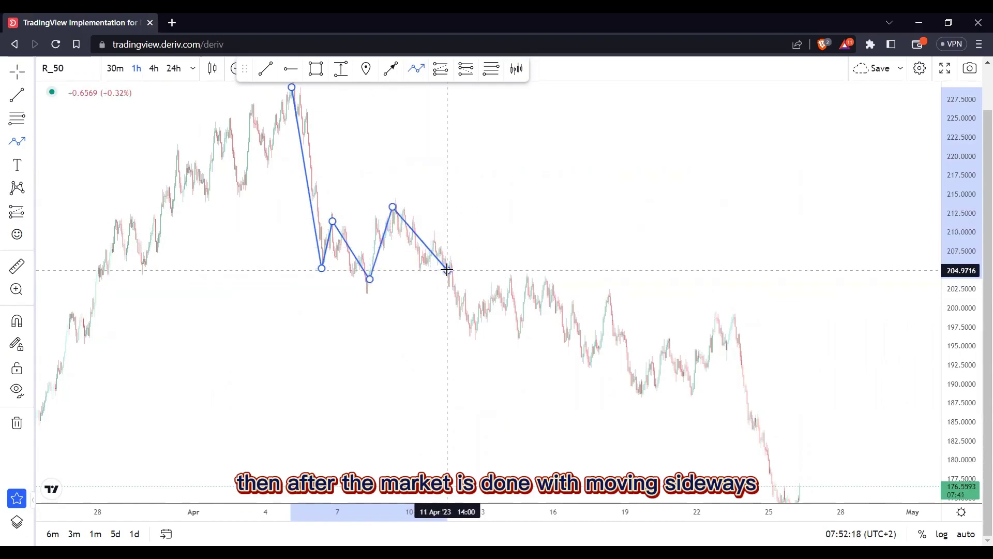
pyautogui.click(447, 269)
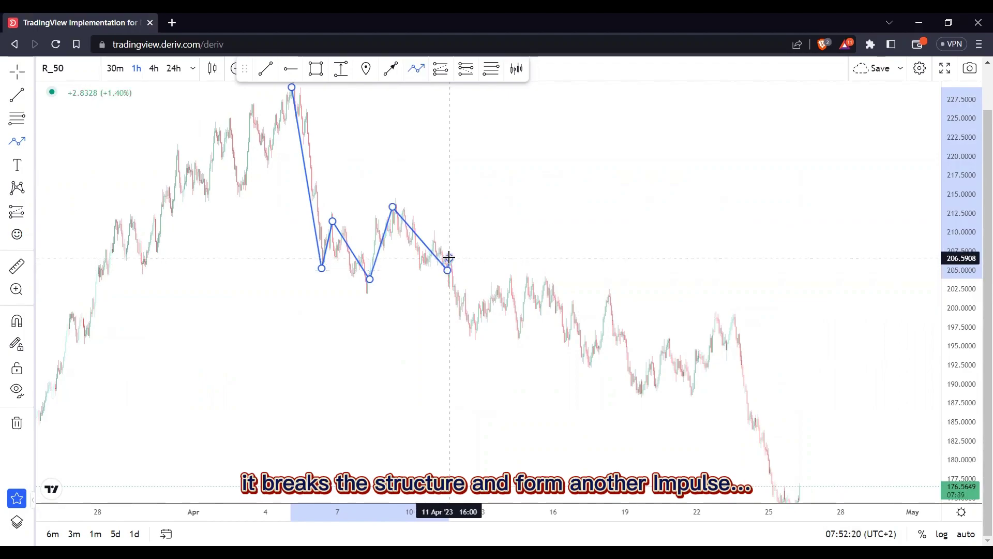
pyautogui.click(448, 257)
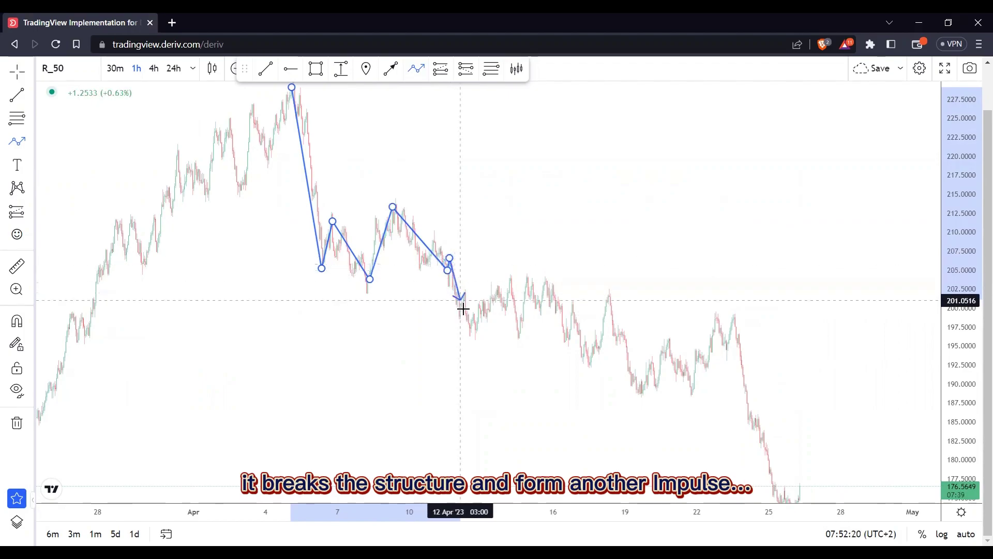
# Step: Continue the zigzag through the 12 and 17 April lows to the latest low and finish it
pyautogui.click(476, 335)
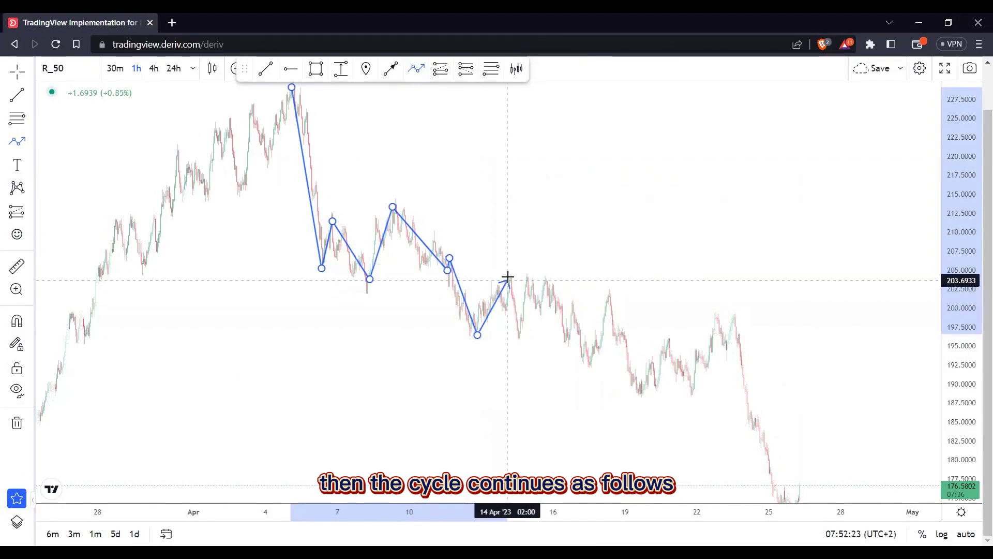
pyautogui.click(512, 272)
pyautogui.click(523, 334)
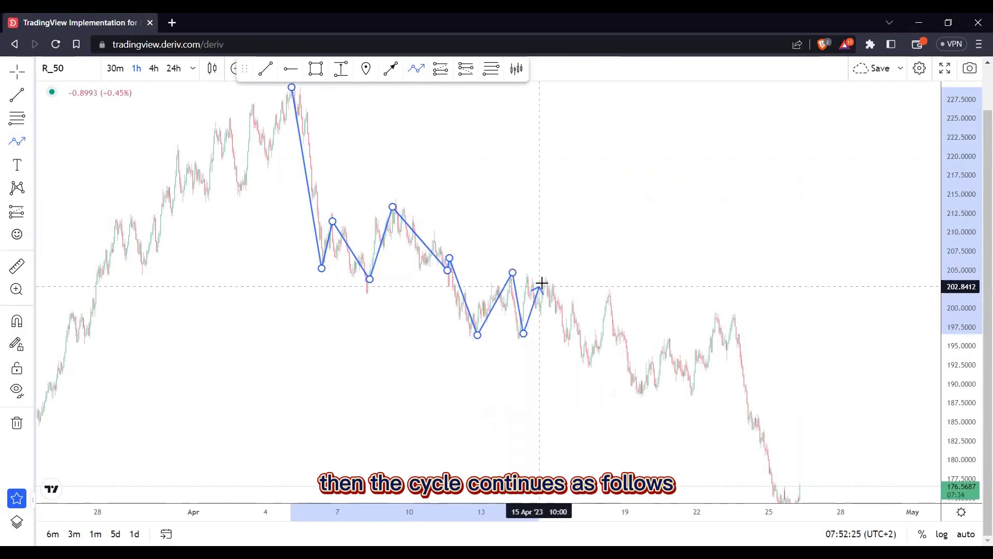
pyautogui.click(543, 281)
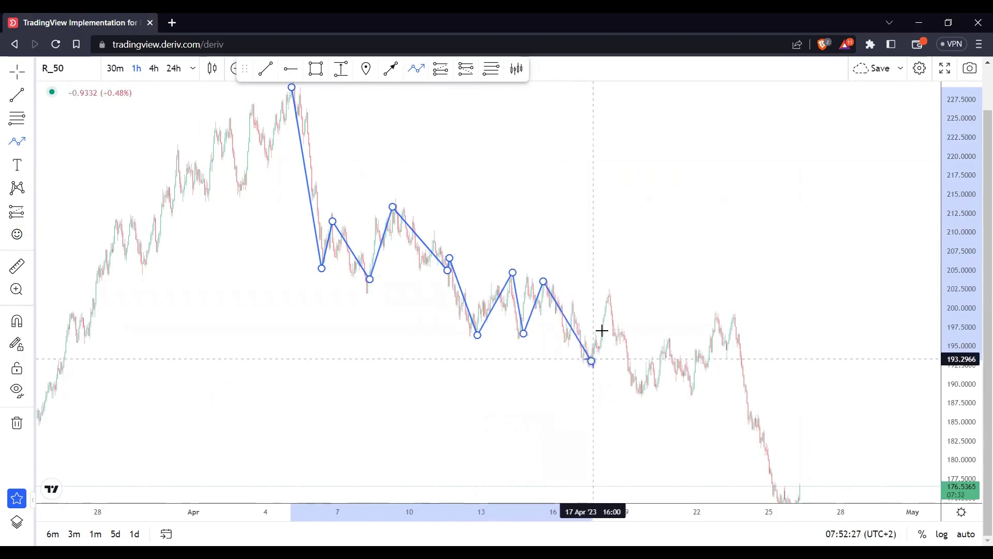
pyautogui.click(591, 360)
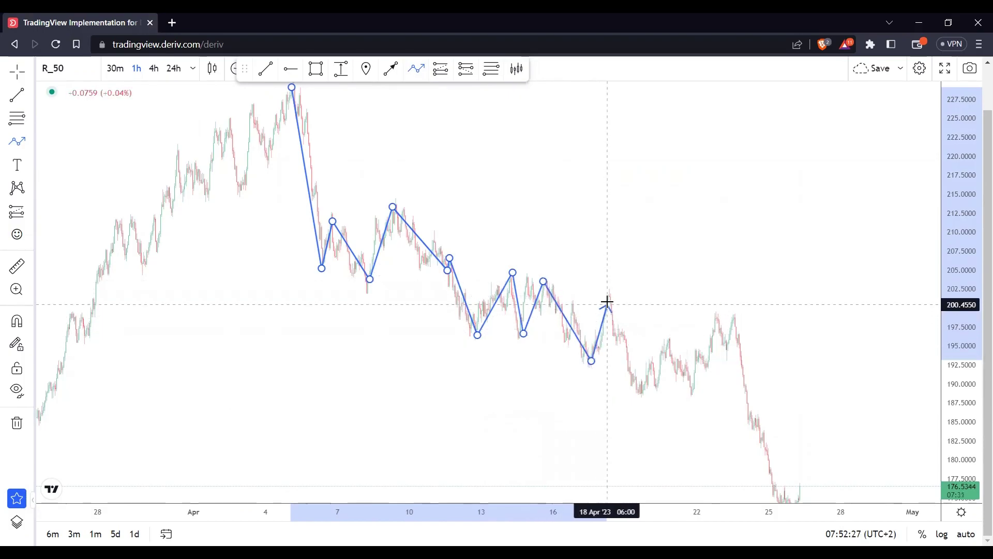
pyautogui.doubleClick(640, 392)
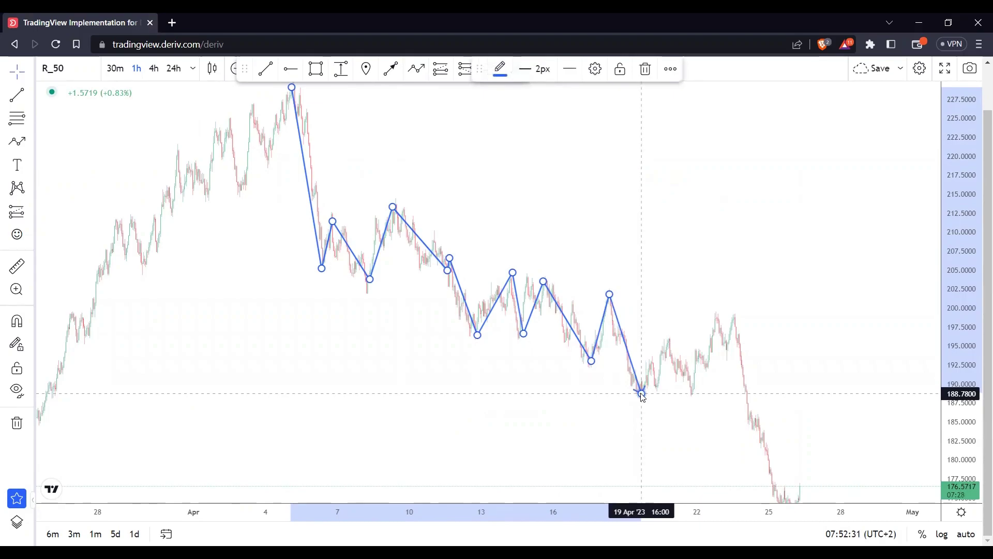
pyautogui.click(572, 417)
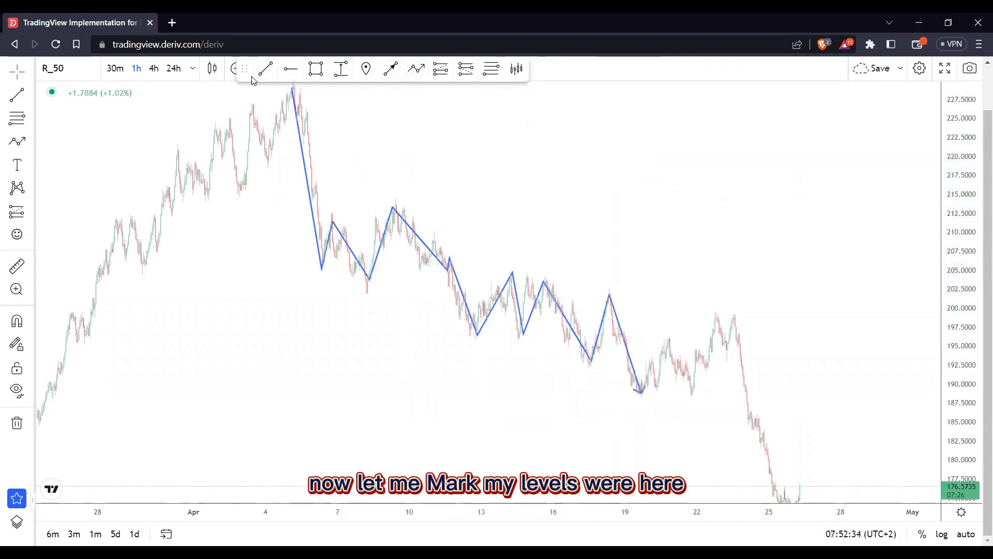
# Step: Draw pink horizontal level lines near 213 and 204.5
pyautogui.click(266, 68)
pyautogui.click(282, 209)
pyautogui.click(552, 207)
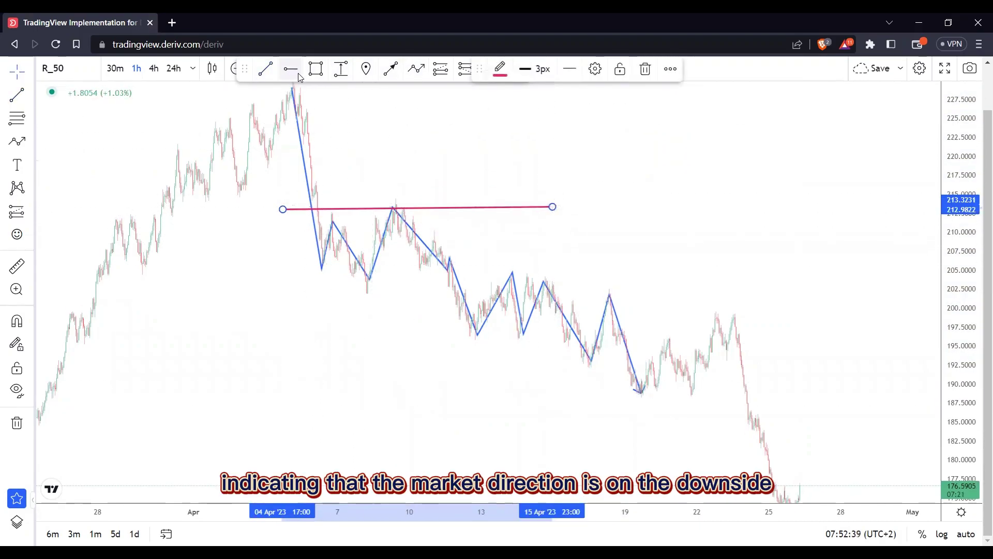
pyautogui.click(265, 68)
pyautogui.click(306, 274)
pyautogui.click(576, 272)
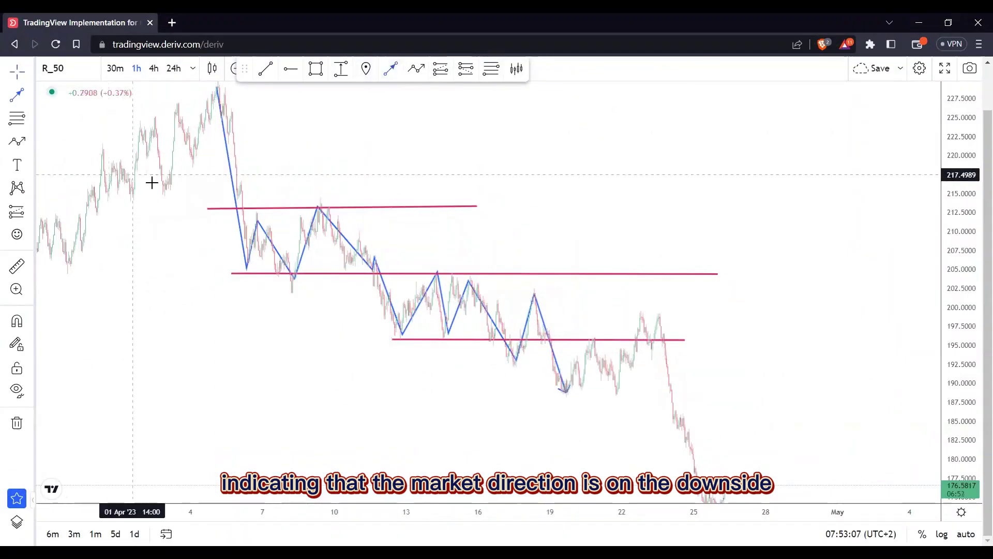
# Step: Draw a blue downtrend arrow from the early-April highs and delete the zigzag
pyautogui.click(149, 180)
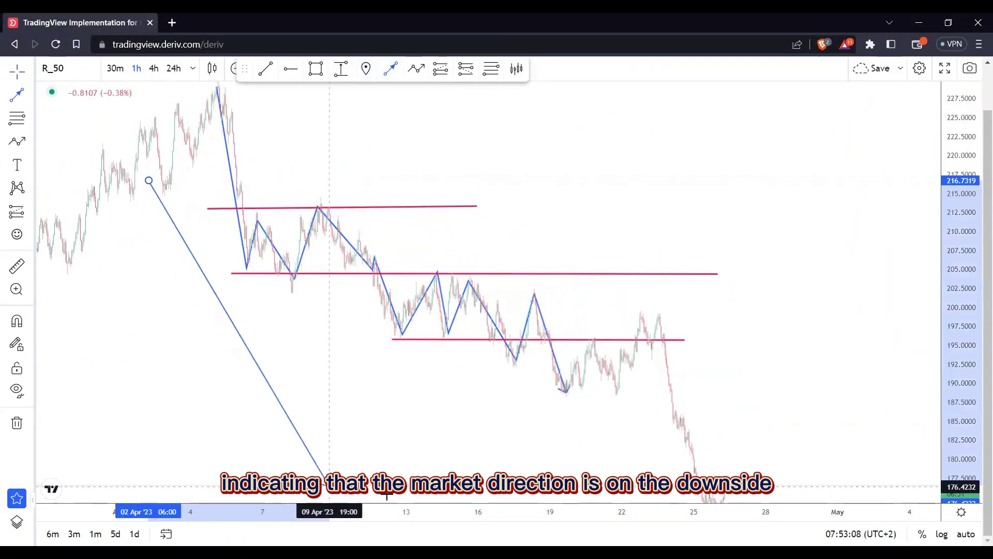
pyautogui.click(448, 495)
pyautogui.moveTo(457, 322); pyautogui.dragTo(404, 284)
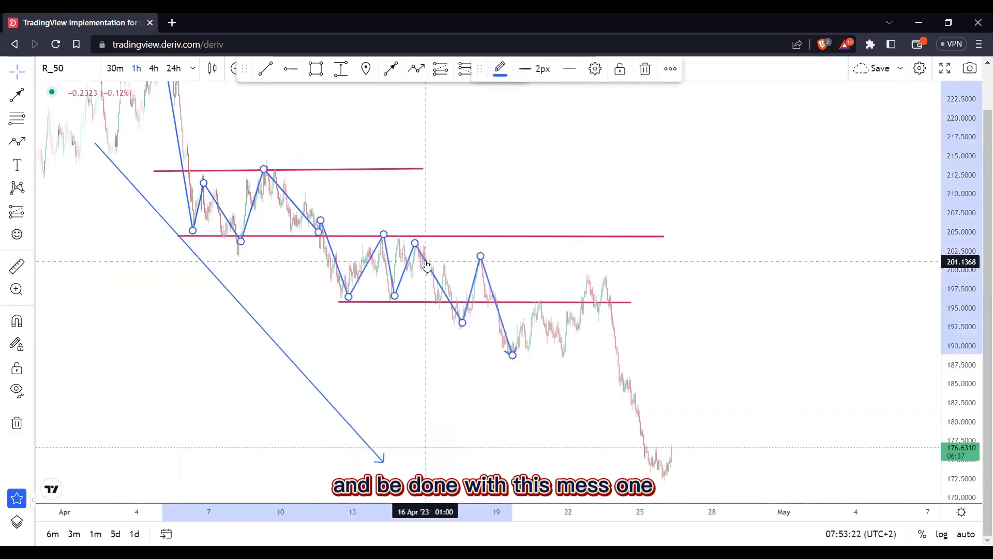
pyautogui.press('Delete')
pyautogui.moveTo(566, 176); pyautogui.dragTo(572, 186)
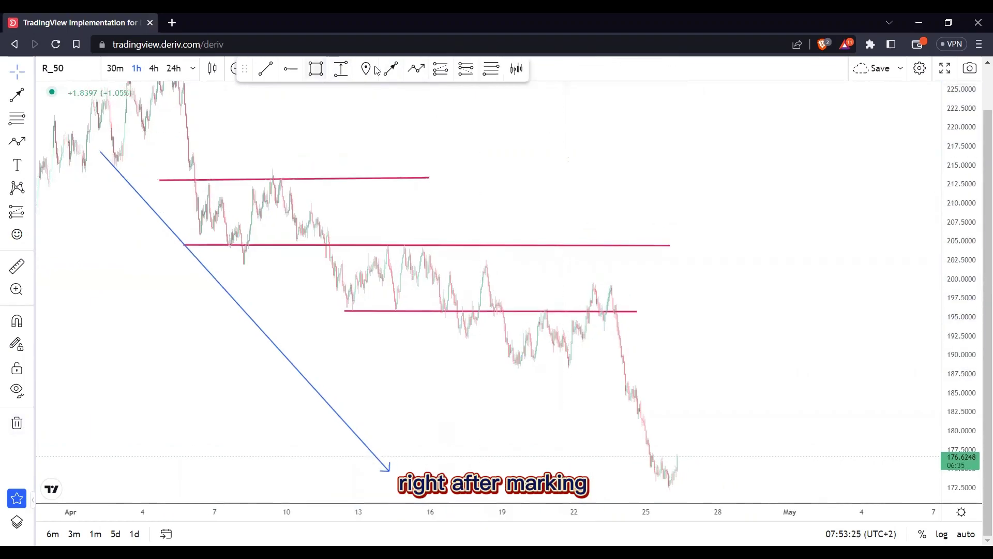
# Step: Draw a thin rectangle zone, about 194.7–196.5, around the lowest level from 12 to 26 April
pyautogui.click(315, 68)
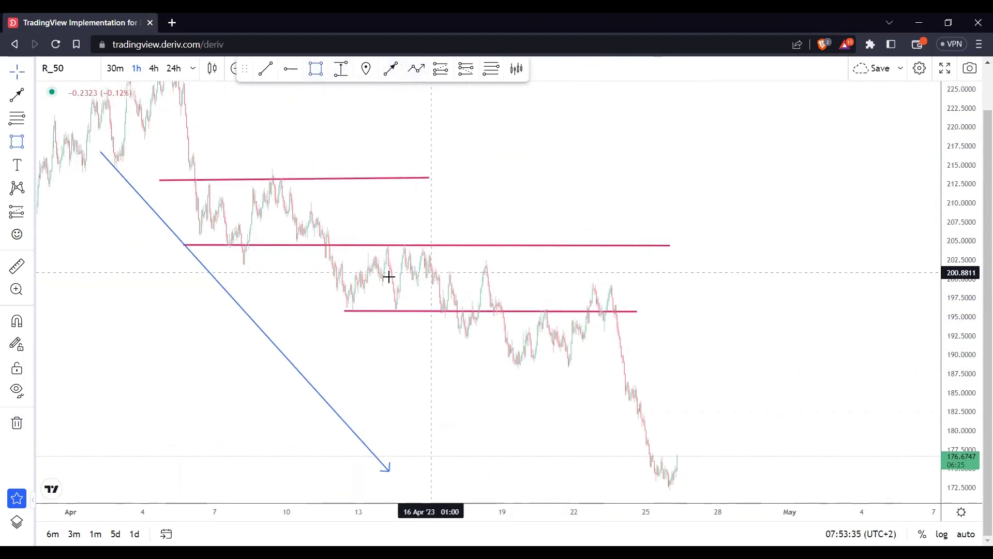
pyautogui.click(339, 306)
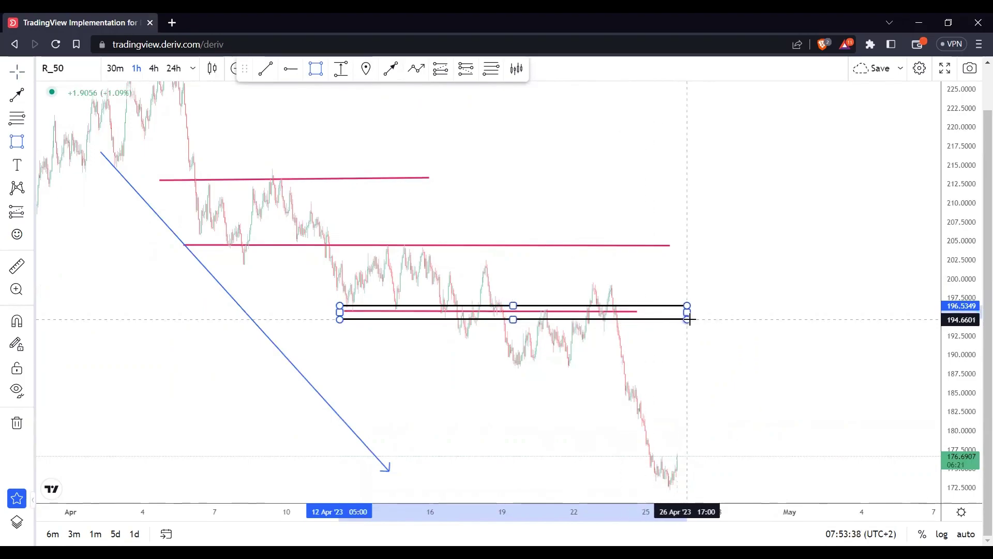
pyautogui.click(694, 317)
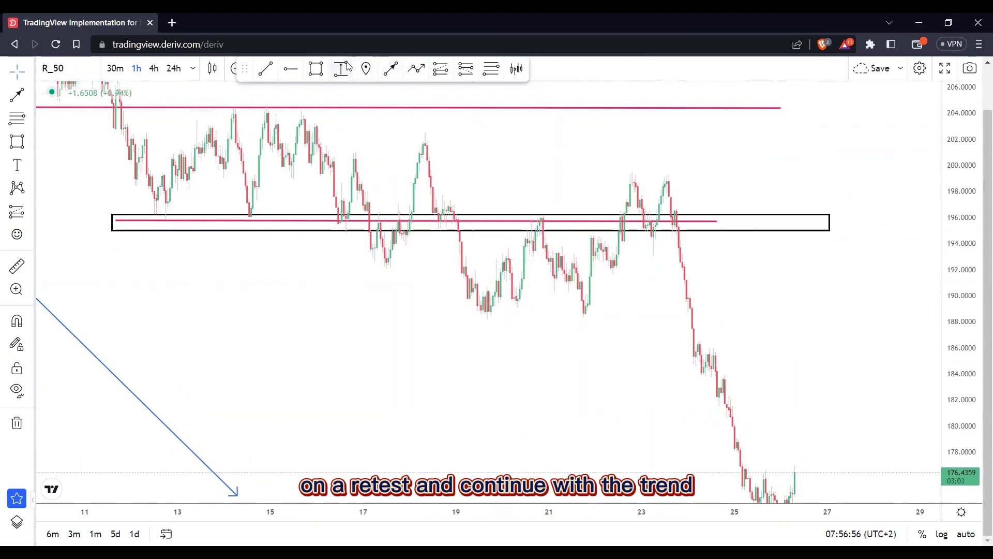
# Step: Draw two blue arrows, from the zone down to the 188 dip and back up into the zone
pyautogui.click(389, 72)
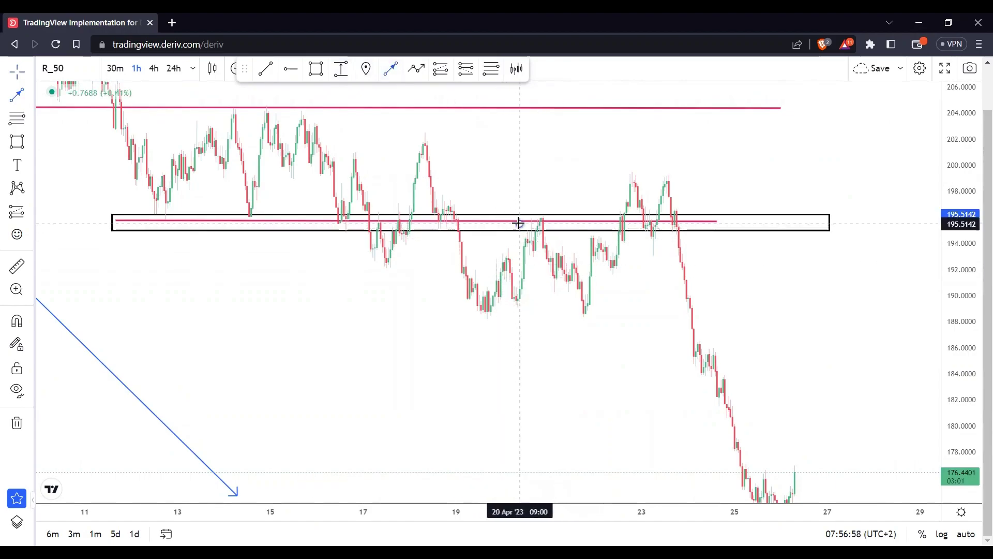
pyautogui.click(520, 223)
pyautogui.click(572, 320)
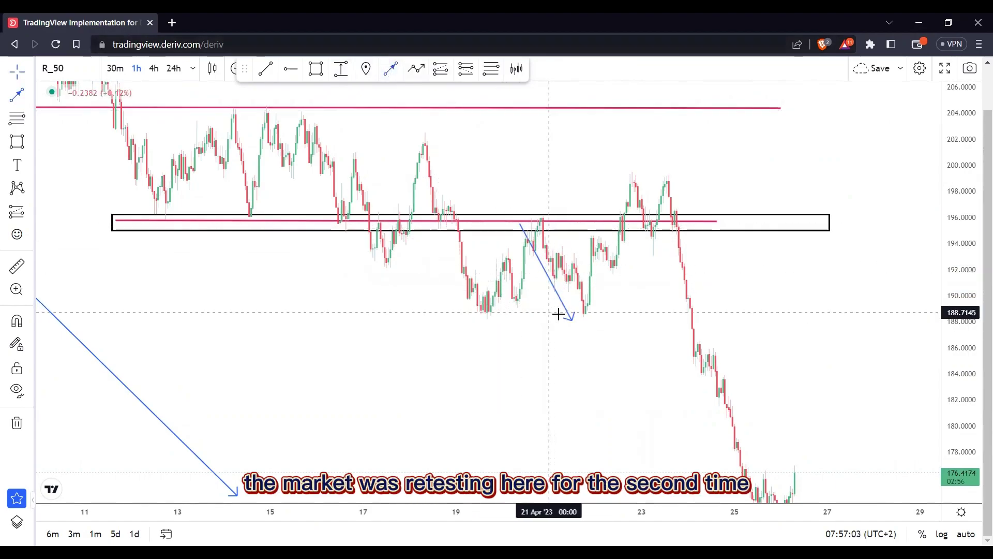
pyautogui.click(587, 320)
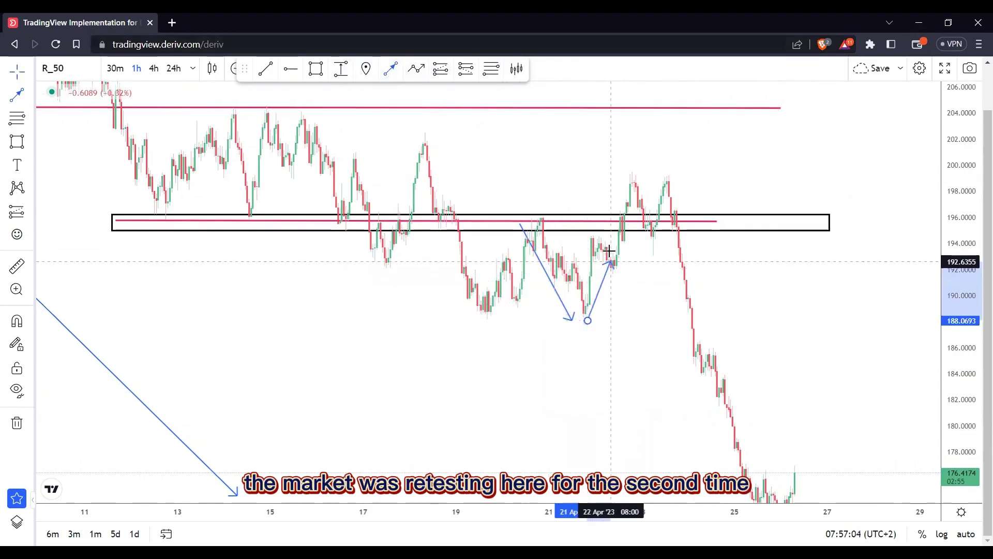
pyautogui.click(617, 222)
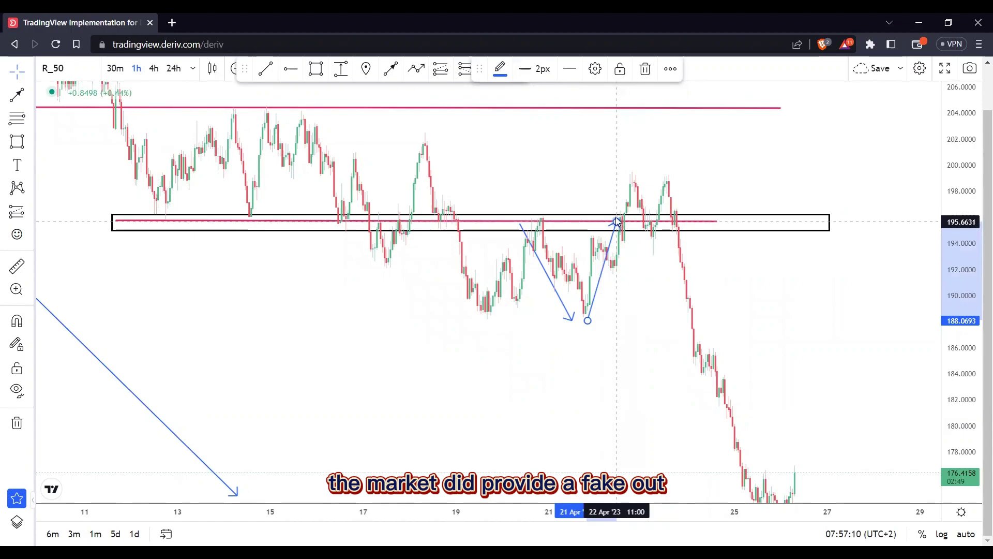
# Step: Stretch the up arrow to the peak near 199 and shift the long downtrend arrow up-right
pyautogui.moveTo(617, 221); pyautogui.dragTo(619, 180)
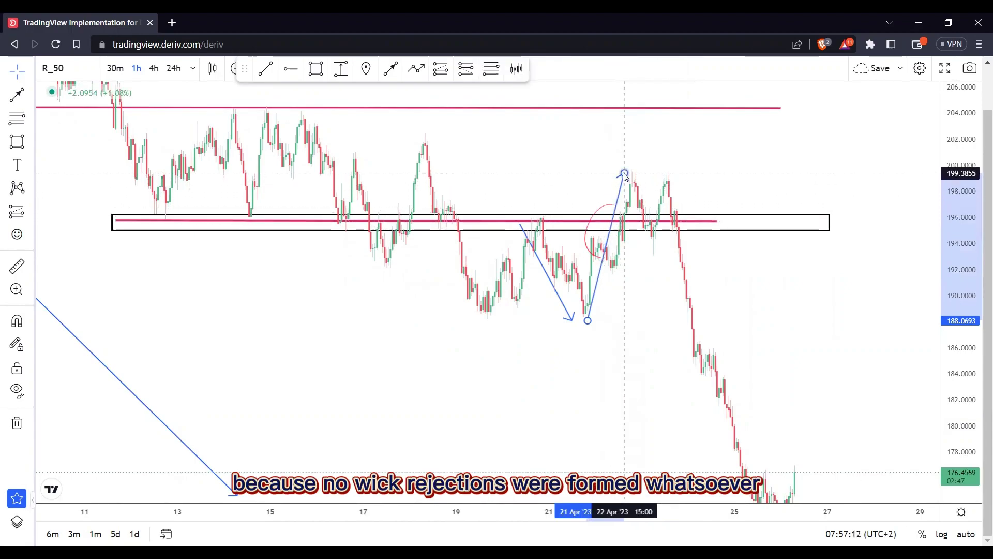
pyautogui.doubleClick(623, 177)
pyautogui.click(650, 161)
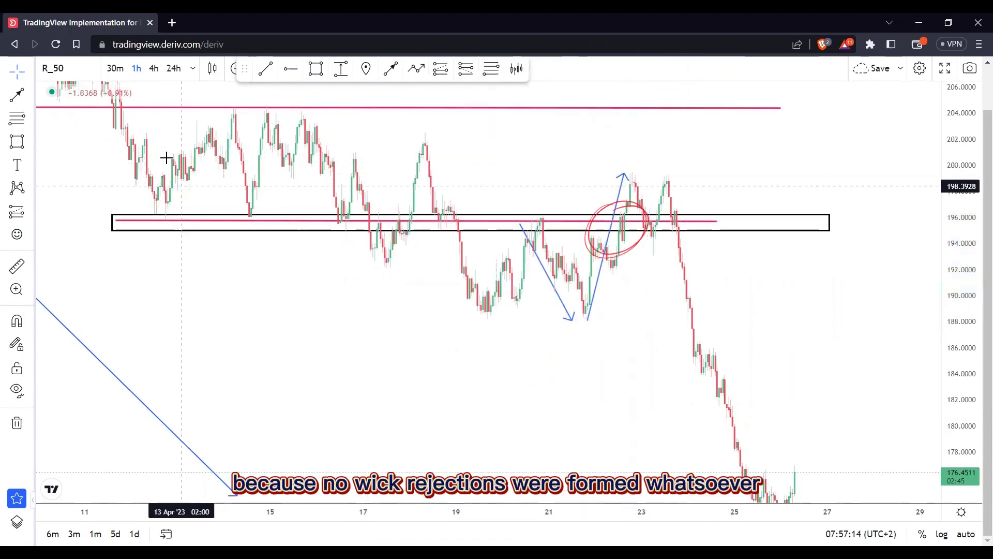
pyautogui.moveTo(98, 360); pyautogui.dragTo(182, 309)
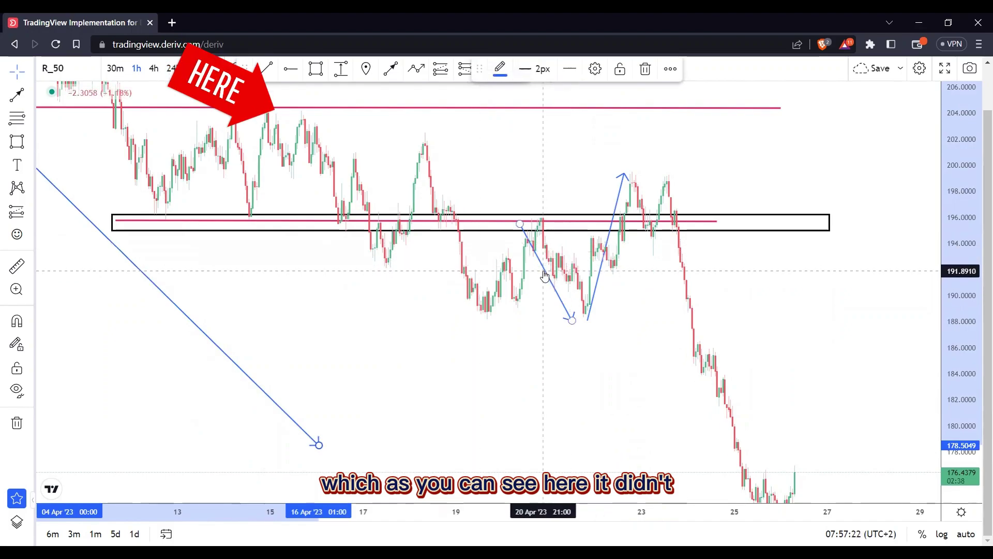
# Step: Delete the down-stroke arrow, leaving the up arrow selected
pyautogui.click(545, 276)
pyautogui.press('Delete')
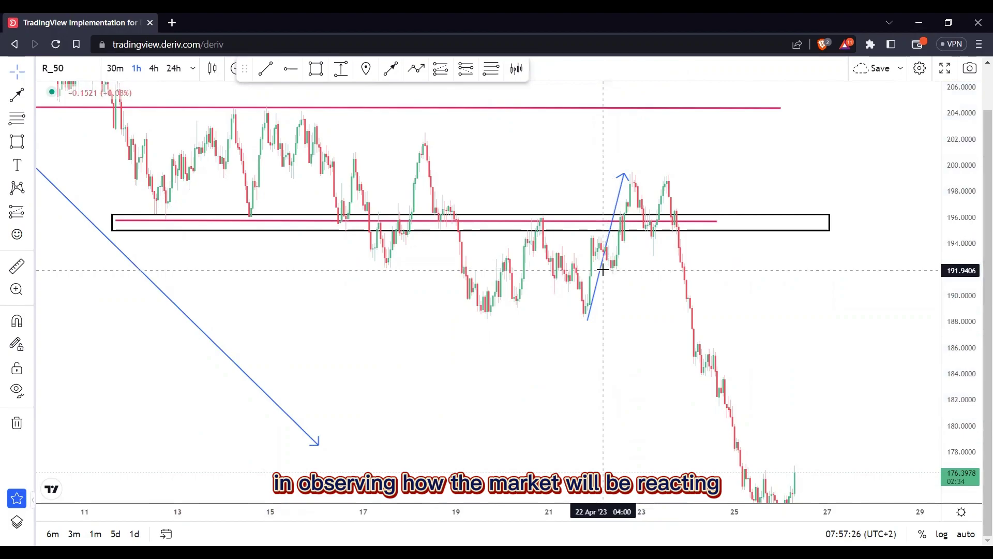
pyautogui.click(600, 271)
# Step: Delete the up arrow and pink zone line, then box the two peaks near 198.6–199.6
pyautogui.press('Delete')
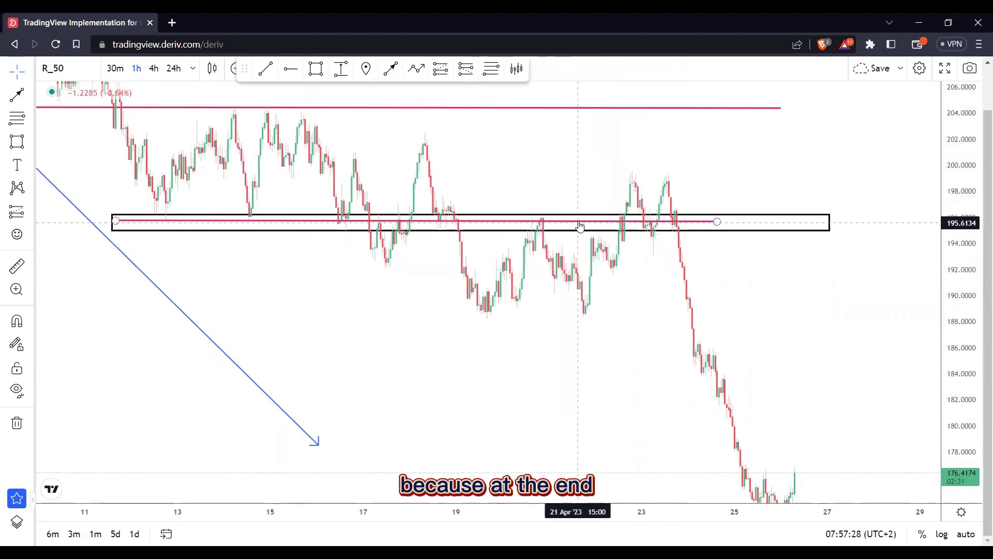
pyautogui.press('Delete')
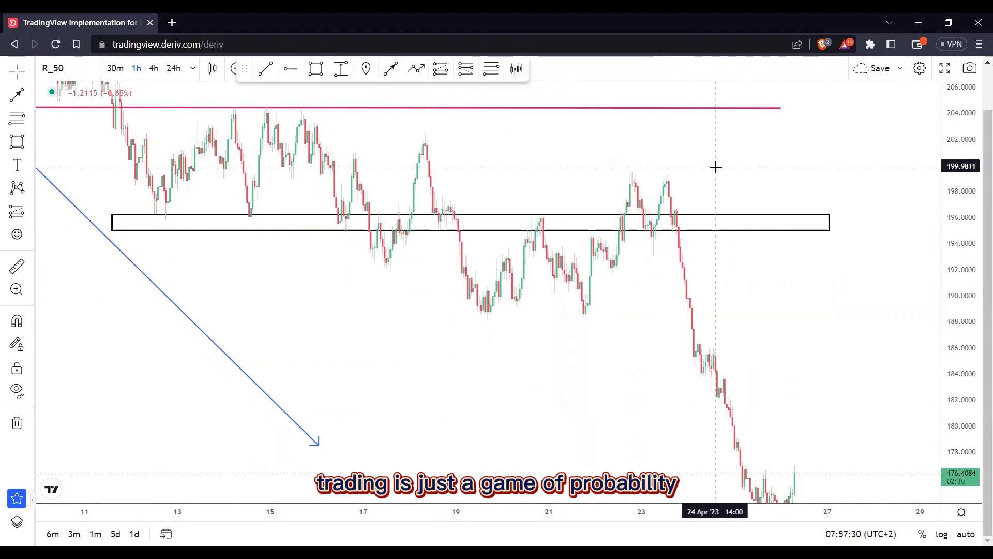
pyautogui.moveTo(721, 181); pyautogui.dragTo(727, 196)
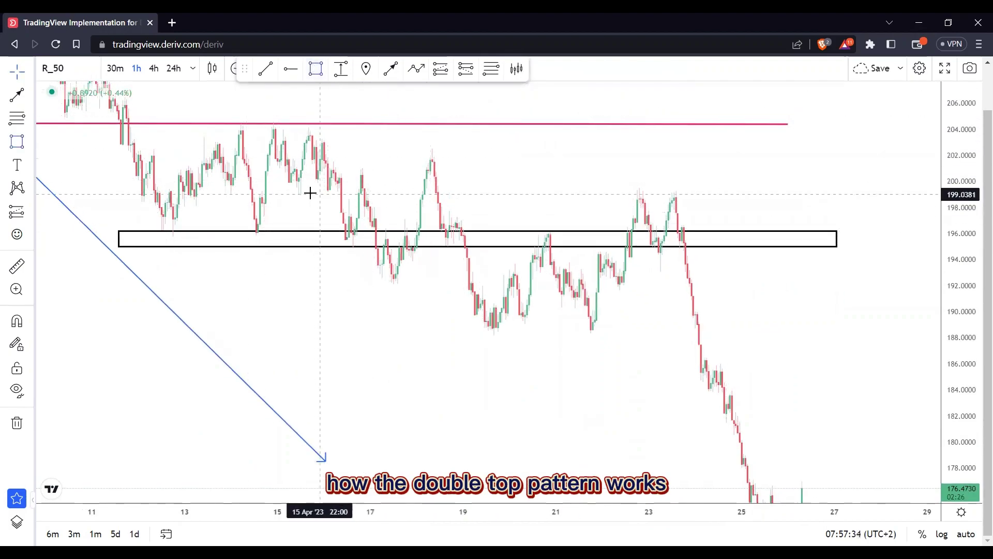
pyautogui.moveTo(293, 185); pyautogui.dragTo(787, 198)
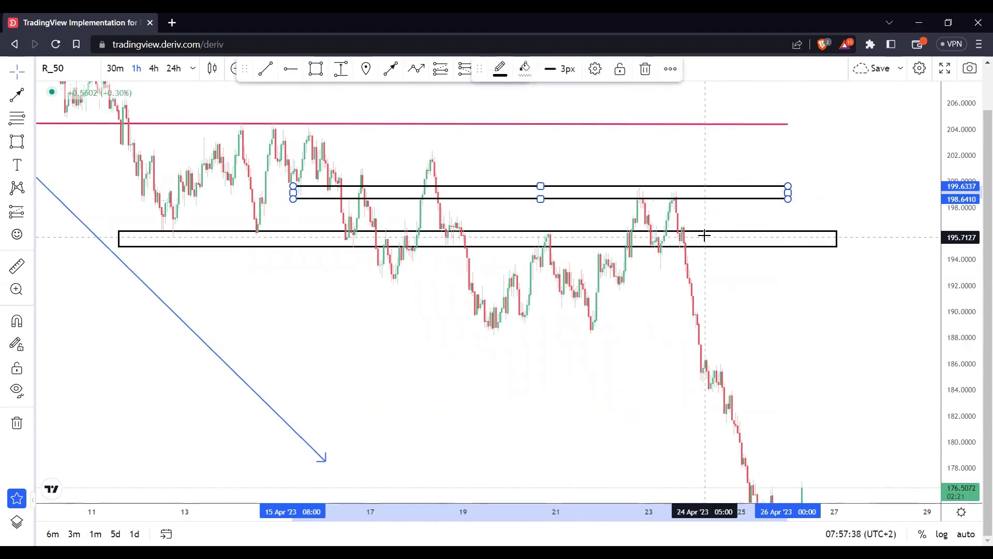
pyautogui.moveTo(721, 231); pyautogui.dragTo(709, 241)
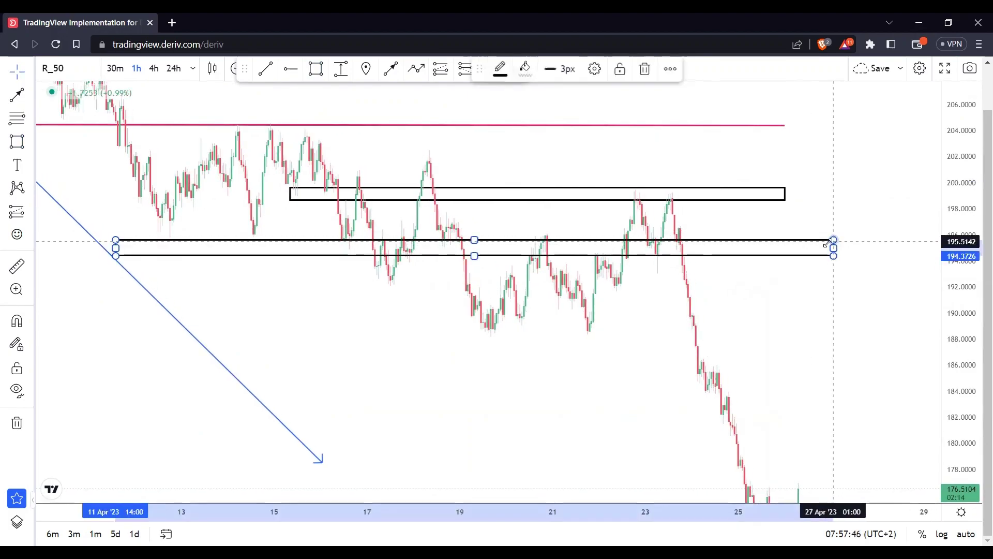
# Step: Draw a blue arrow line from the left ending at the first peak
pyautogui.scroll(5, 960, 398)
pyautogui.hscroll(-5, 920, 388)
pyautogui.click(543, 204)
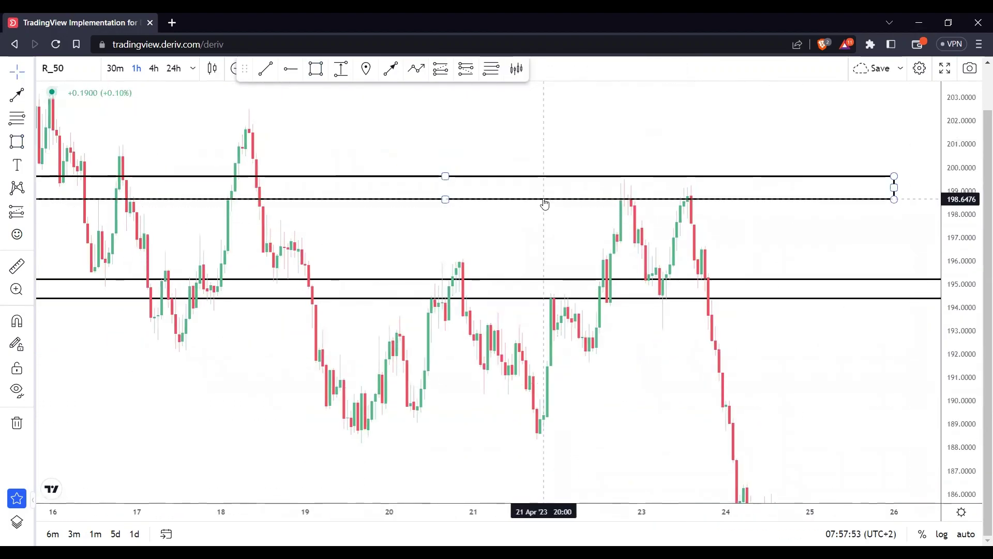
pyautogui.click(397, 107)
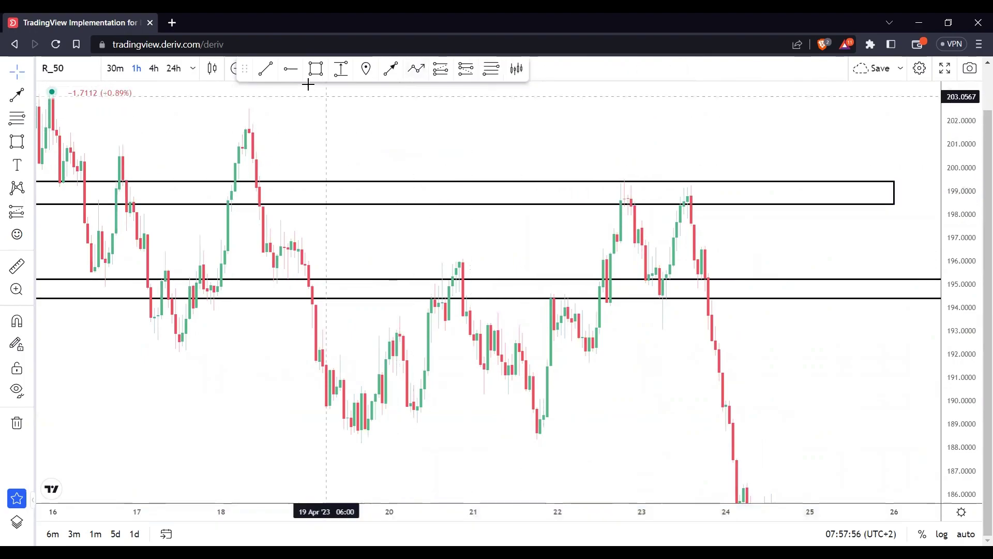
pyautogui.click(432, 195)
pyautogui.click(616, 192)
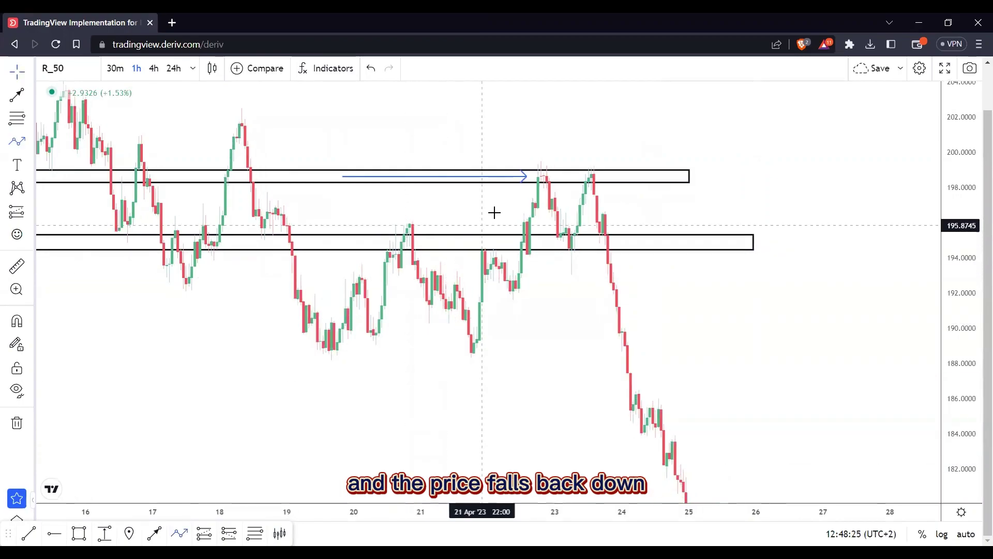
# Step: Zigzag from the first peak to the trough and second peak, then arrow down below the neckline
pyautogui.click(540, 169)
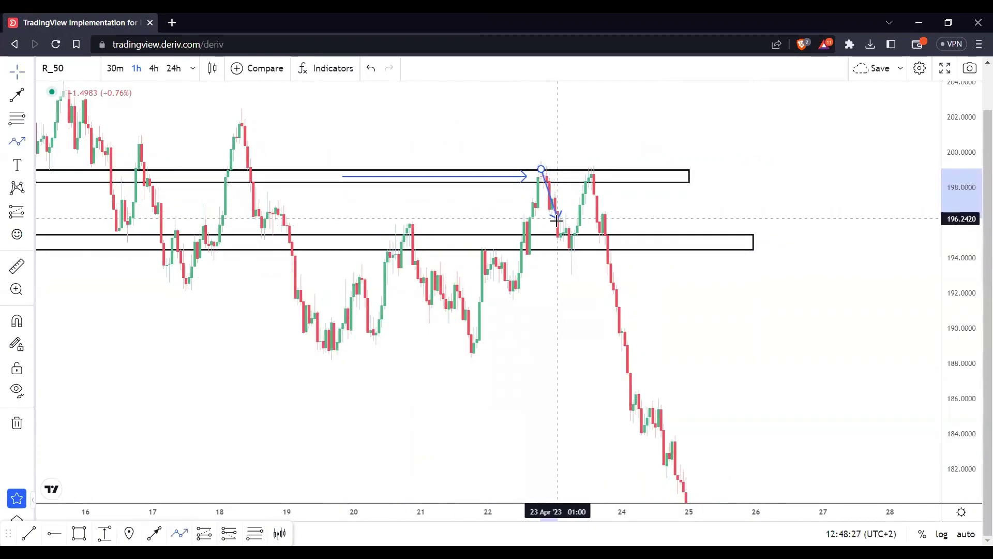
pyautogui.click(569, 252)
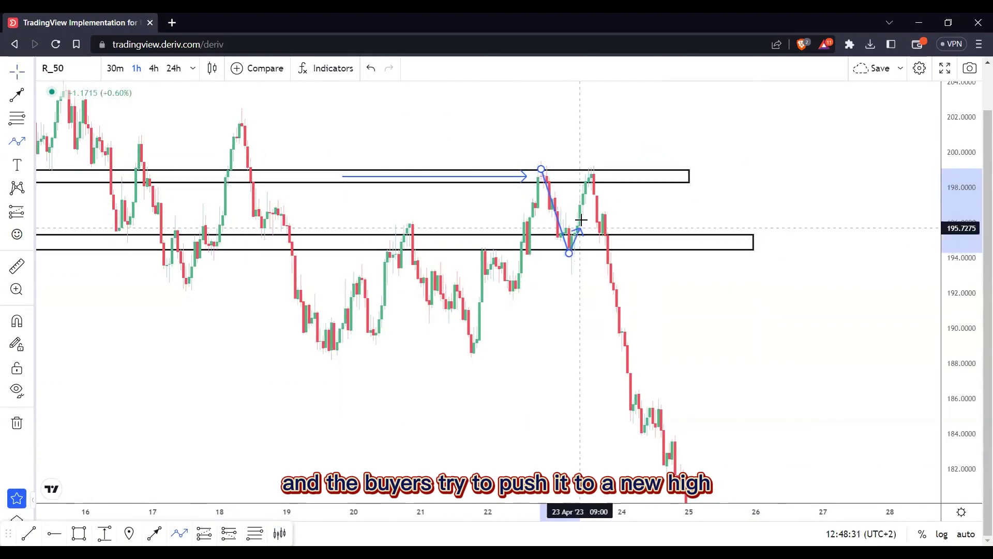
pyautogui.click(606, 171)
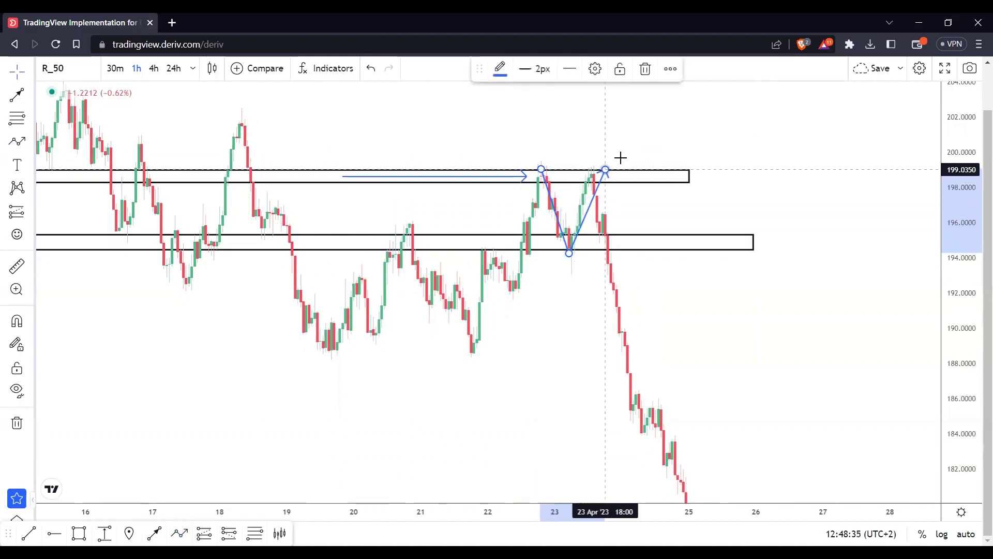
pyautogui.click(622, 157)
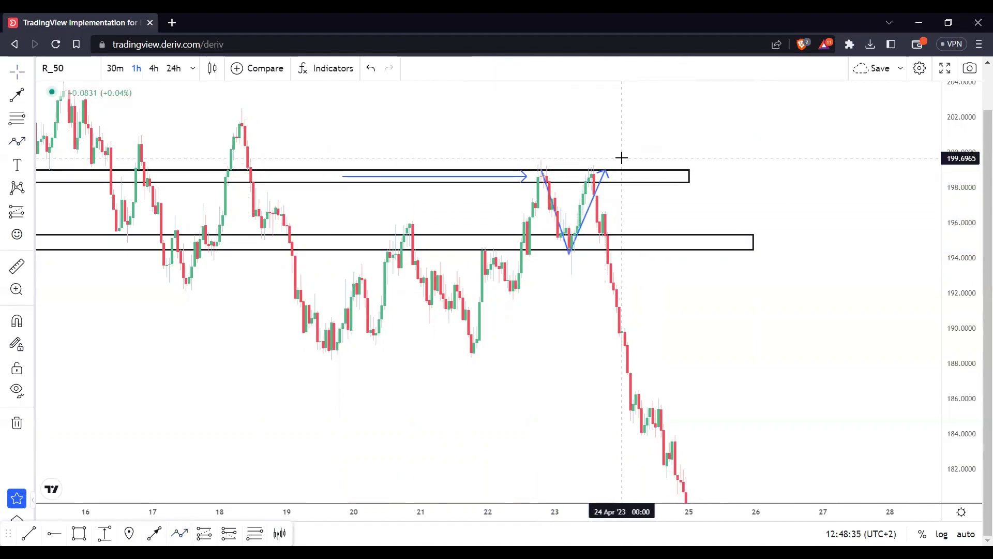
pyautogui.click(600, 187)
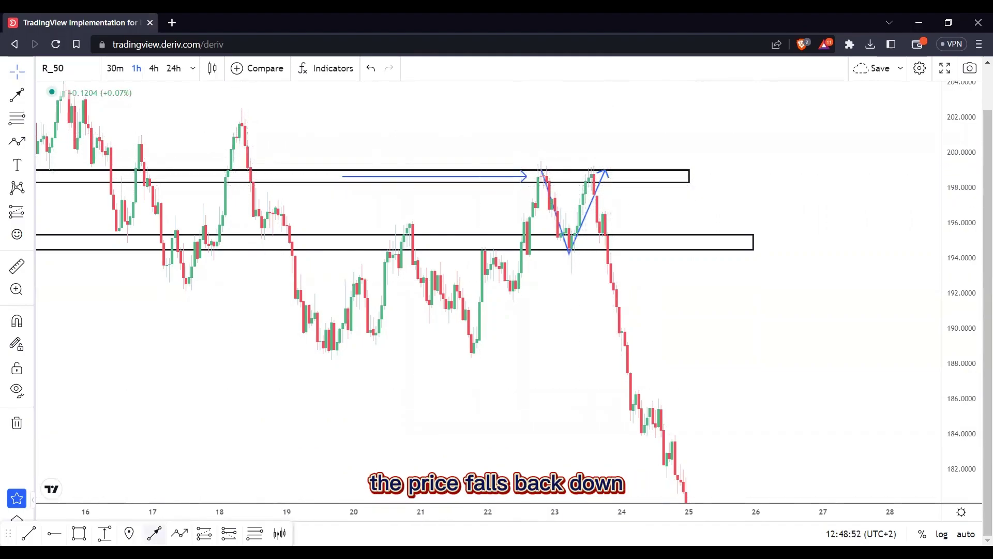
pyautogui.click(606, 170)
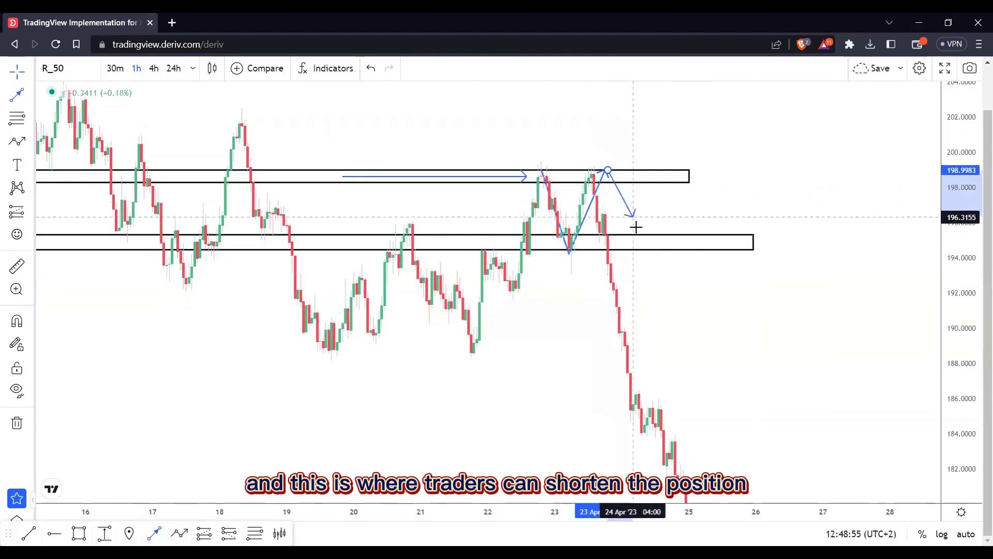
pyautogui.click(646, 262)
# Step: Draw a blue arrow from about 202.5 down onto the second peak at the 199 zone
pyautogui.doubleClick(647, 263)
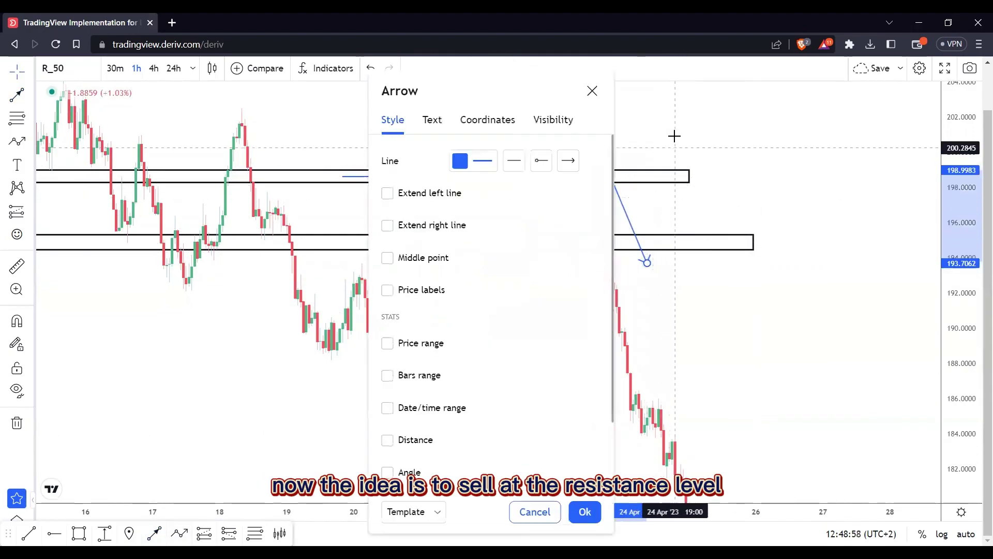
pyautogui.click(674, 135)
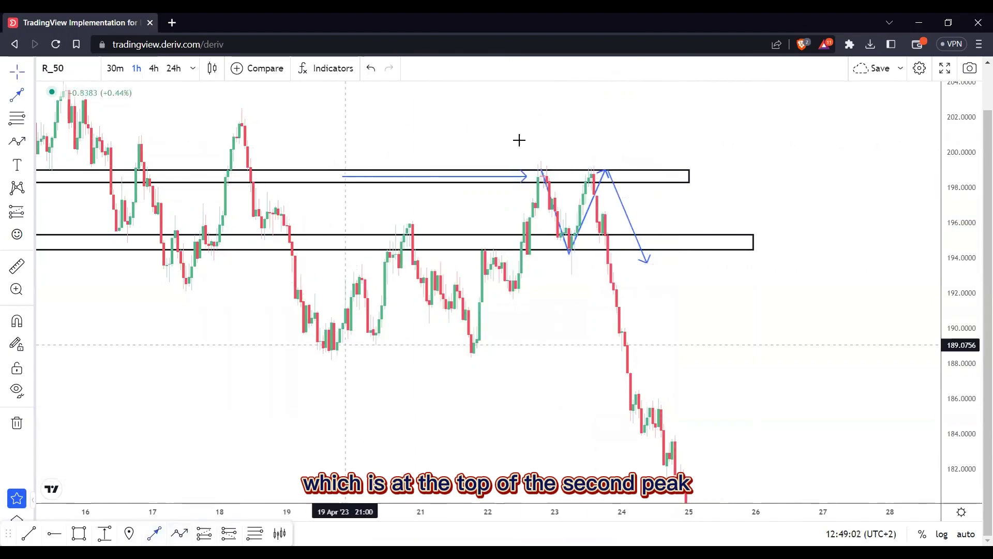
pyautogui.click(699, 108)
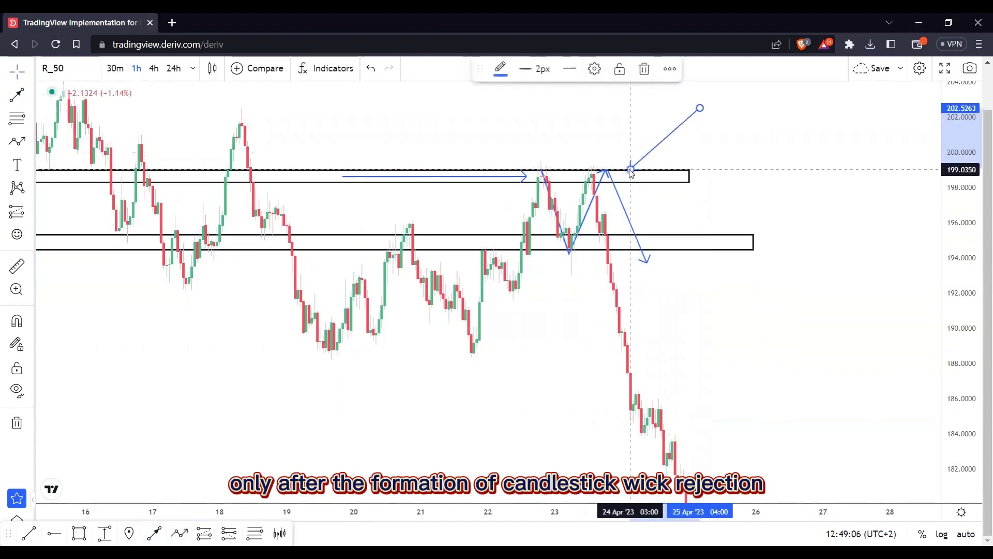
pyautogui.click(669, 203)
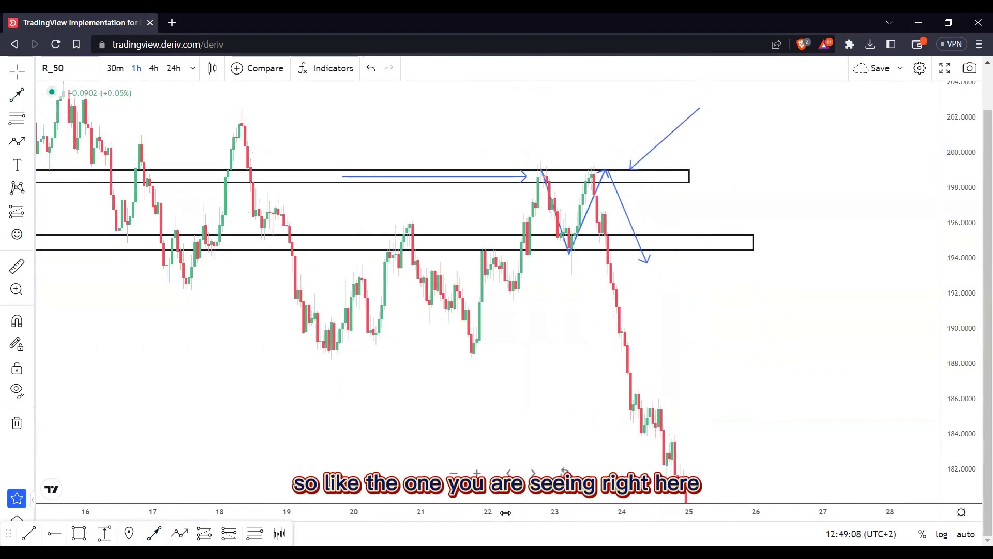
pyautogui.moveTo(506, 512); pyautogui.dragTo(282, 509)
pyautogui.moveTo(574, 354); pyautogui.dragTo(791, 365)
pyautogui.moveTo(954, 395); pyautogui.dragTo(954, 331)
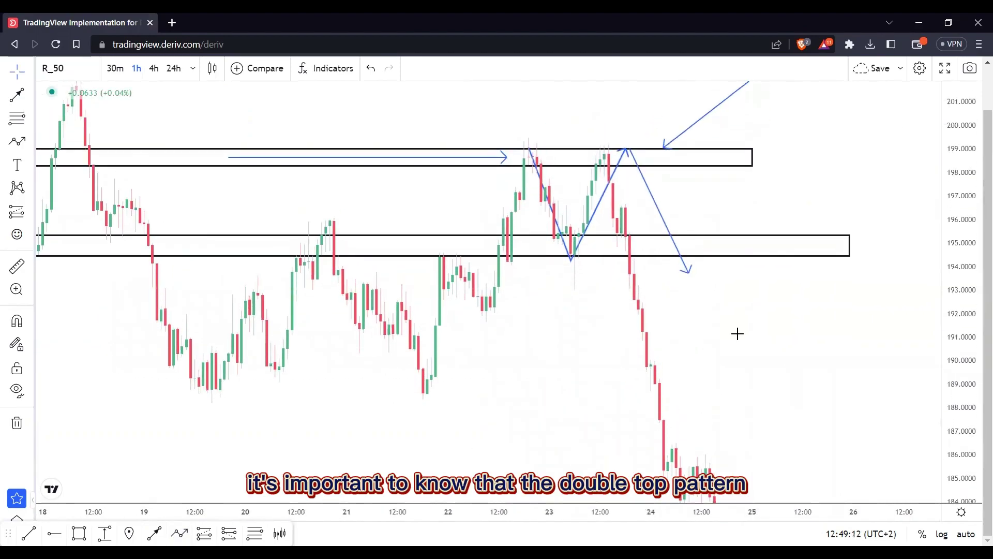
# Step: Nudge the zigzag down, then draw a box across both peak tops at about 199.06–199.61
pyautogui.click(547, 207)
pyautogui.moveTo(547, 207); pyautogui.dragTo(542, 231)
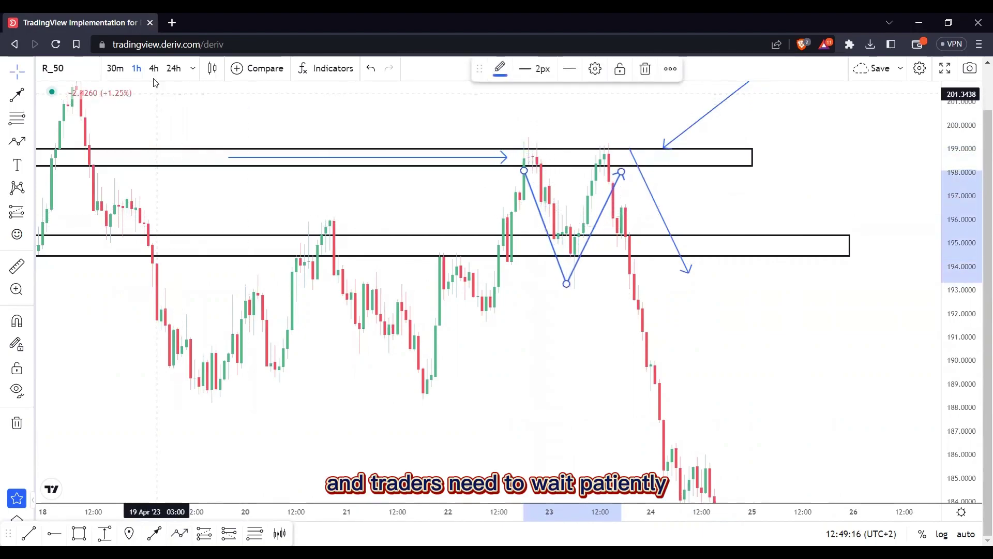
pyautogui.click(78, 532)
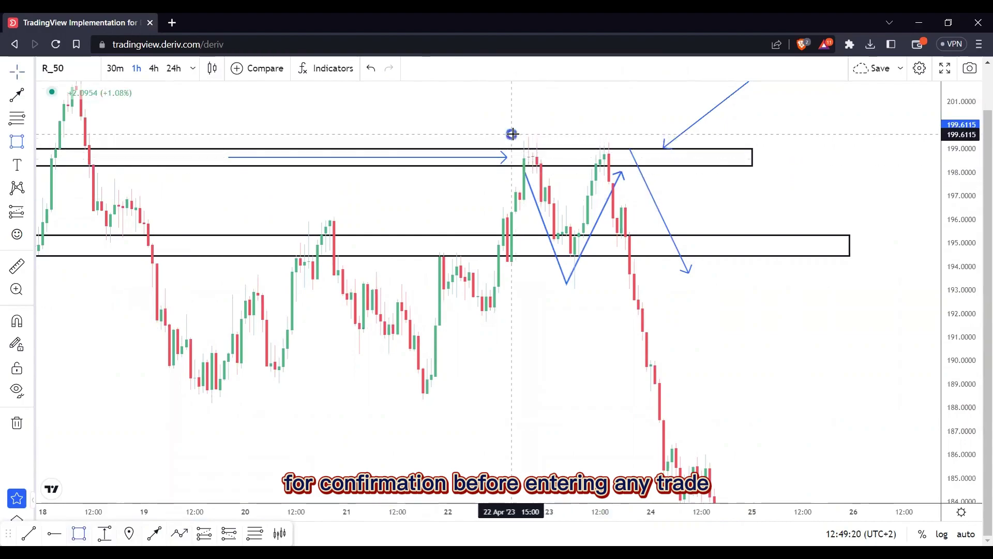
pyautogui.moveTo(512, 134); pyautogui.dragTo(546, 145)
pyautogui.moveTo(610, 150); pyautogui.dragTo(629, 148)
# Step: Make the peak box outline blue
pyautogui.click(507, 76)
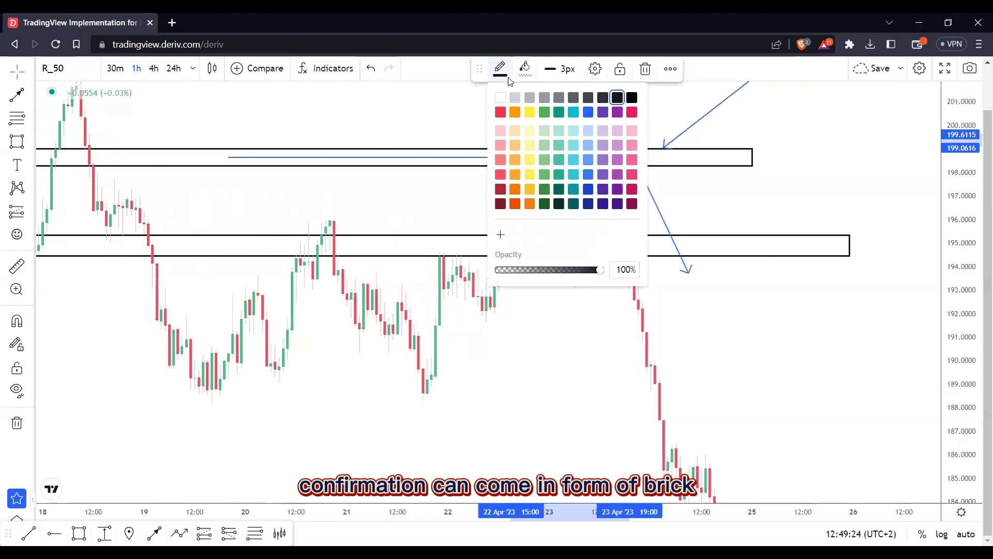
pyautogui.click(589, 114)
pyautogui.click(560, 107)
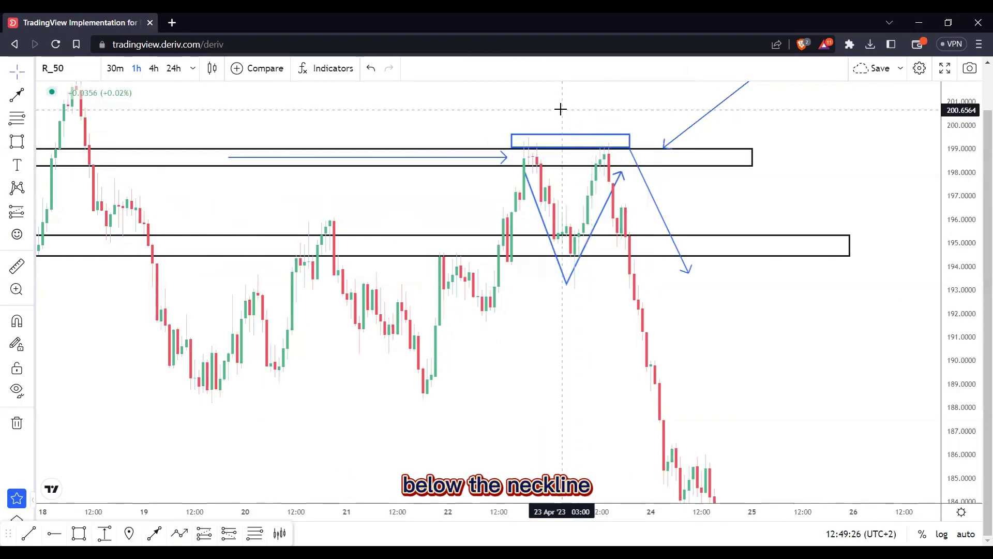
# Step: Shift the zigzag up onto the peaks and place a left arrow into the neckline zone near 194.7
pyautogui.moveTo(600, 216); pyautogui.dragTo(600, 202)
pyautogui.click(688, 203)
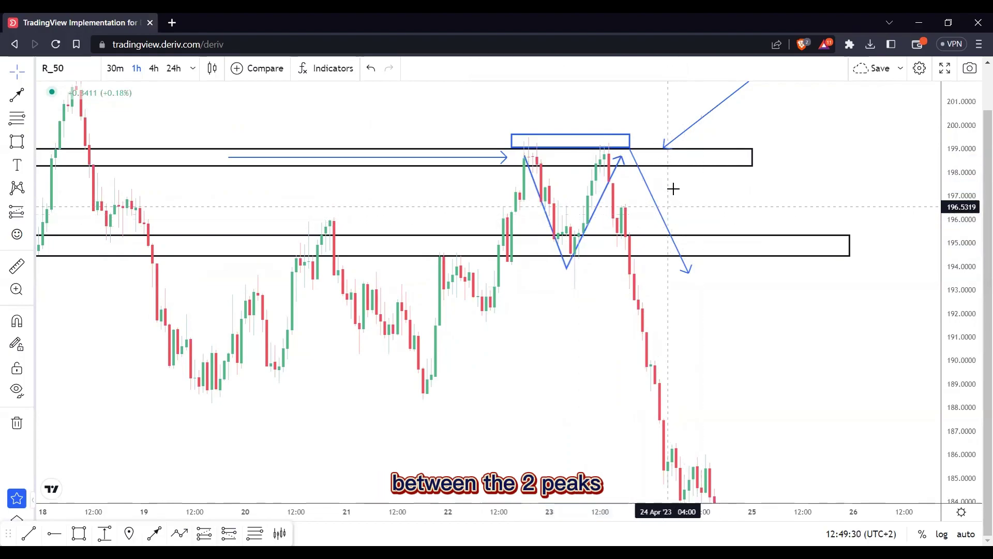
pyautogui.moveTo(701, 114); pyautogui.dragTo(758, 262)
pyautogui.click(743, 272)
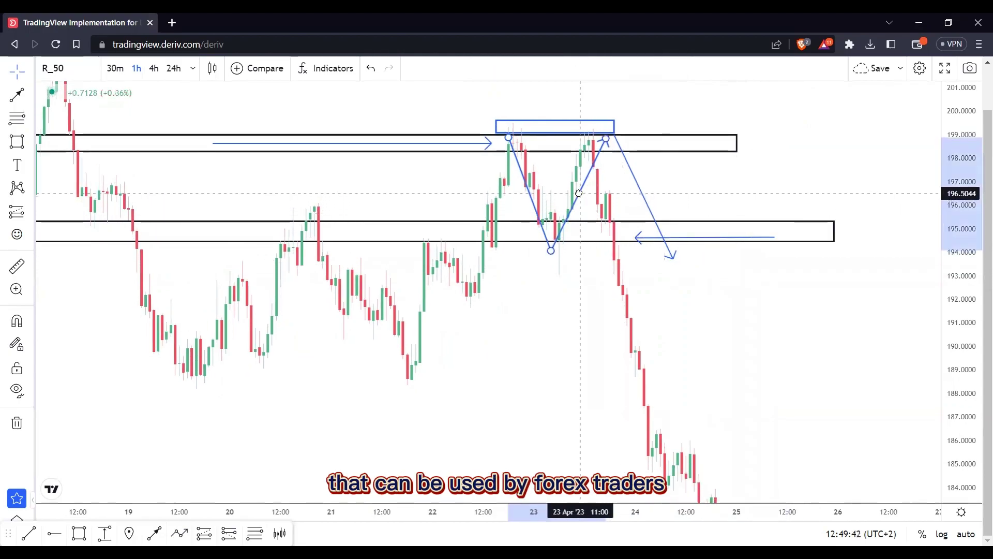
# Step: Pan the chart and compress the price and time scales to centre the full double top and decline
pyautogui.click(702, 267)
pyautogui.moveTo(702, 267); pyautogui.dragTo(611, 253)
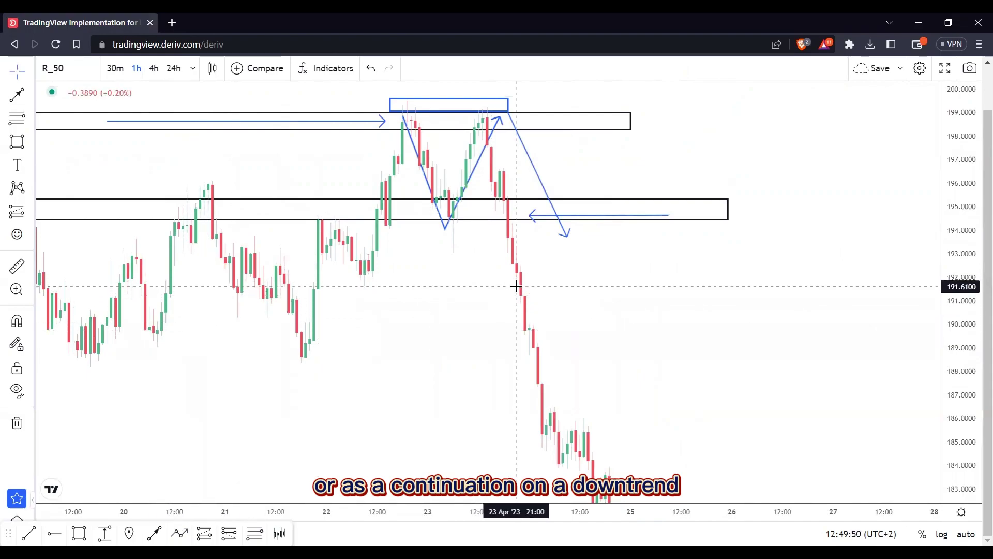
pyautogui.moveTo(978, 190); pyautogui.dragTo(947, 246)
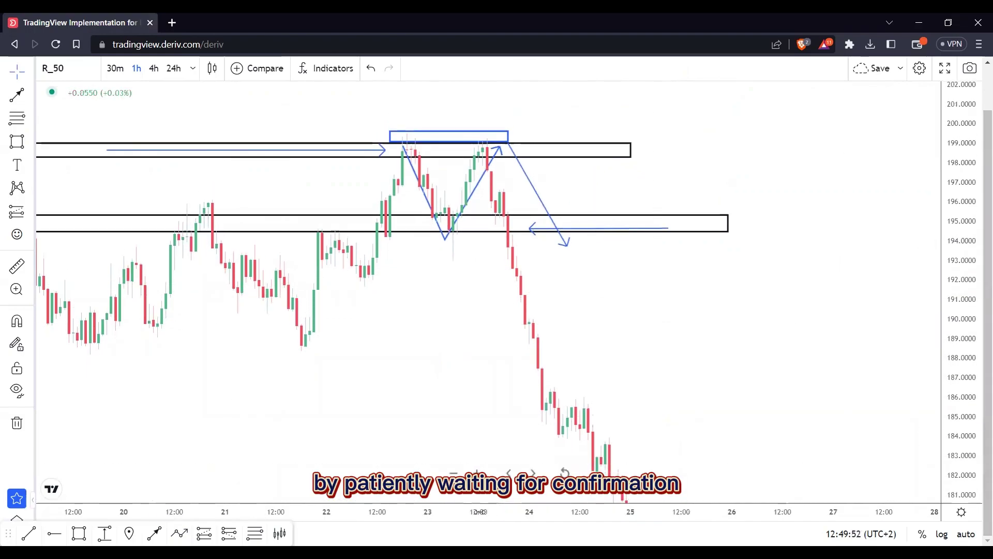
pyautogui.moveTo(477, 512); pyautogui.dragTo(595, 512)
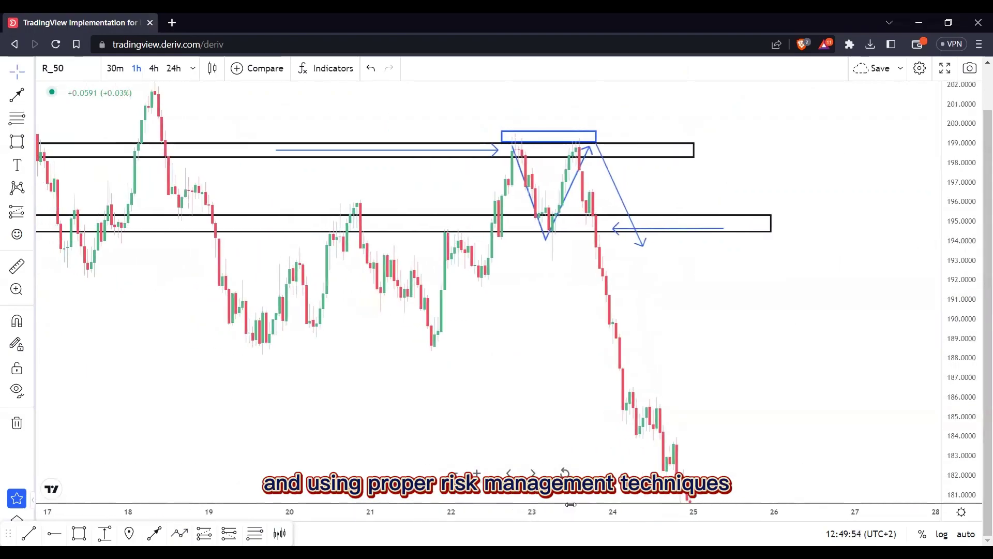
pyautogui.moveTo(596, 411); pyautogui.dragTo(618, 369)
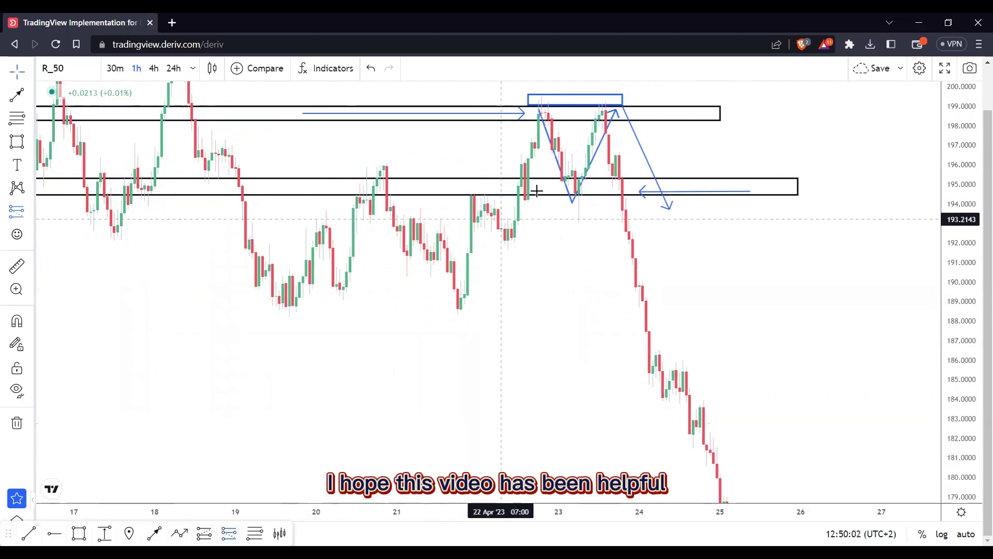
# Step: Add a short position at 194.34 with stop 196.03 and target 181.42, then start another at the second peak
pyautogui.click(611, 197)
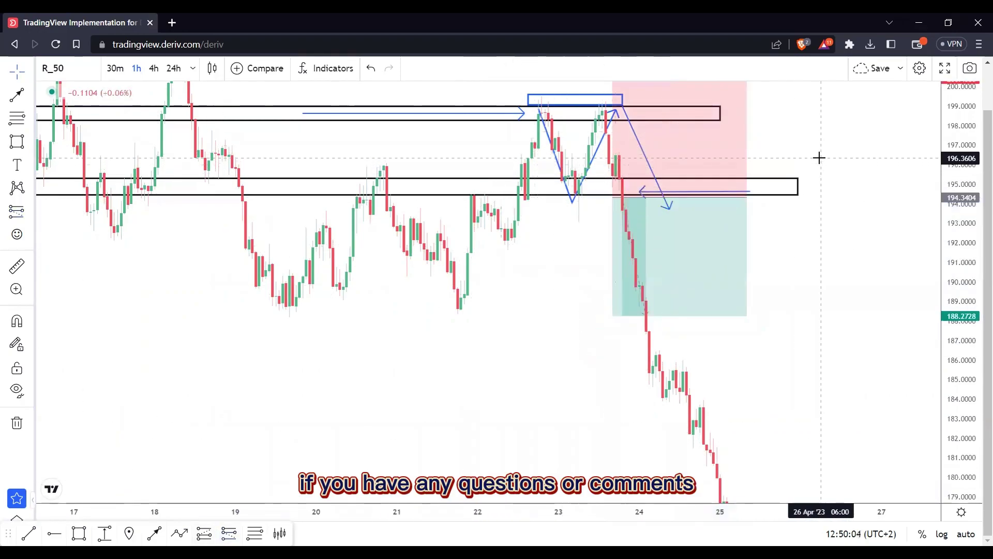
pyautogui.moveTo(818, 158); pyautogui.dragTo(776, 204)
pyautogui.moveTo(582, 120); pyautogui.dragTo(561, 205)
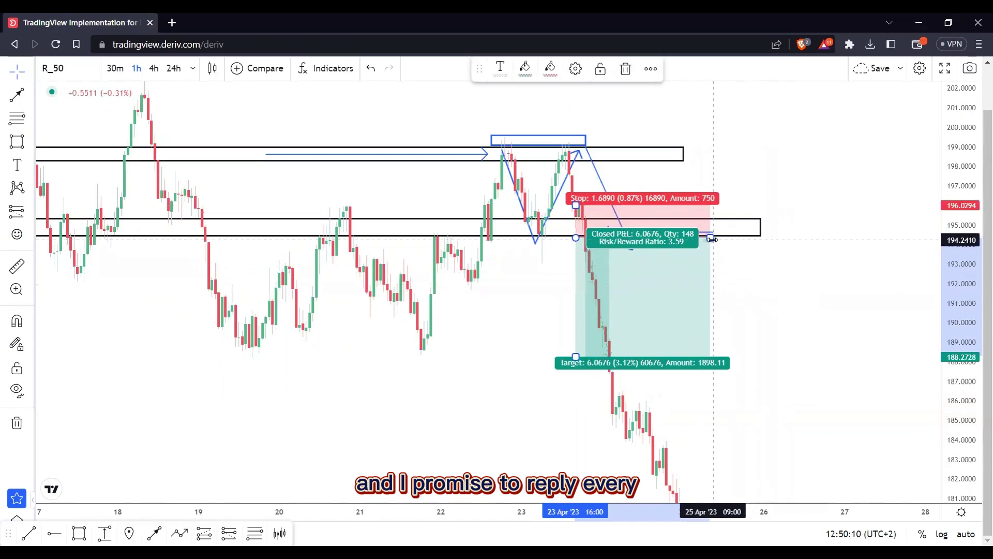
pyautogui.moveTo(710, 237); pyautogui.dragTo(774, 237)
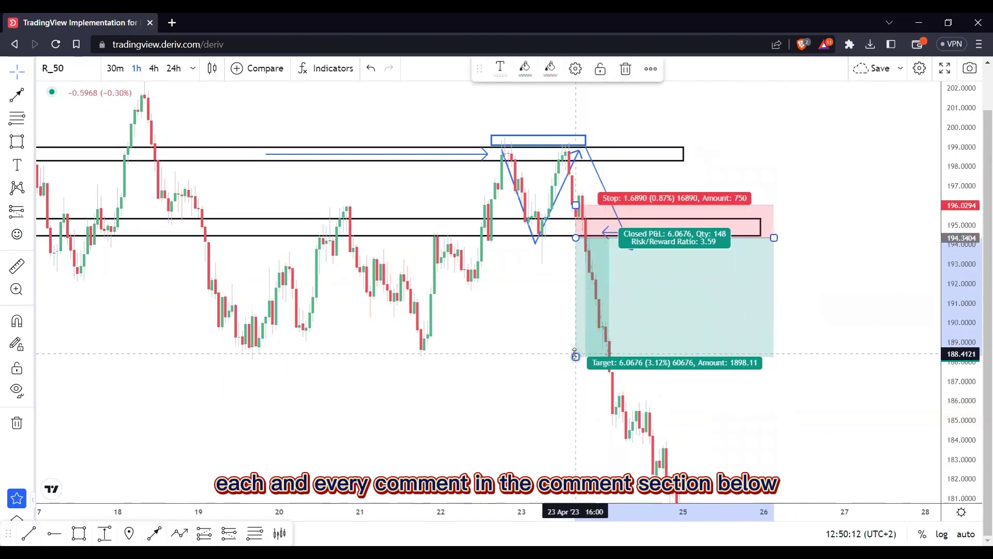
pyautogui.moveTo(575, 355); pyautogui.dragTo(575, 491)
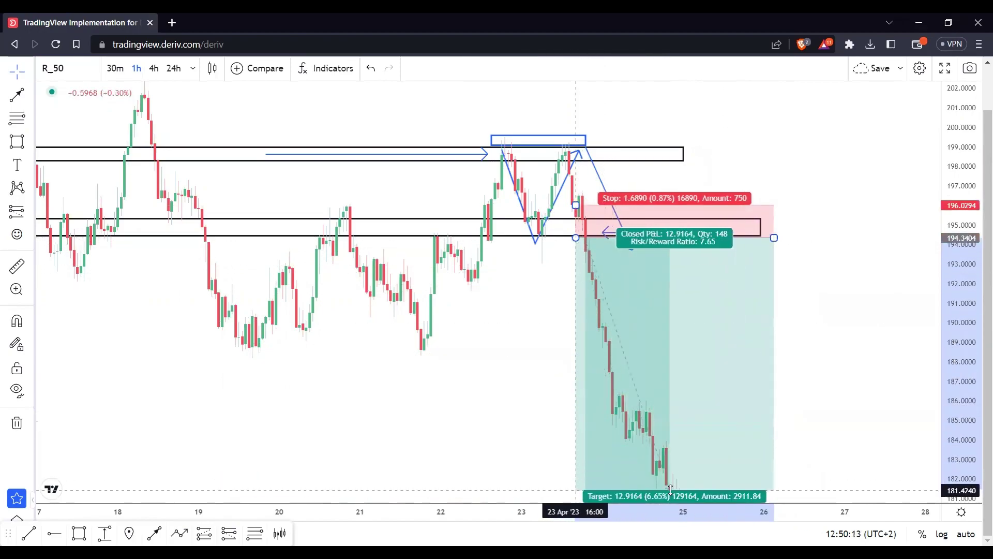
pyautogui.click(528, 398)
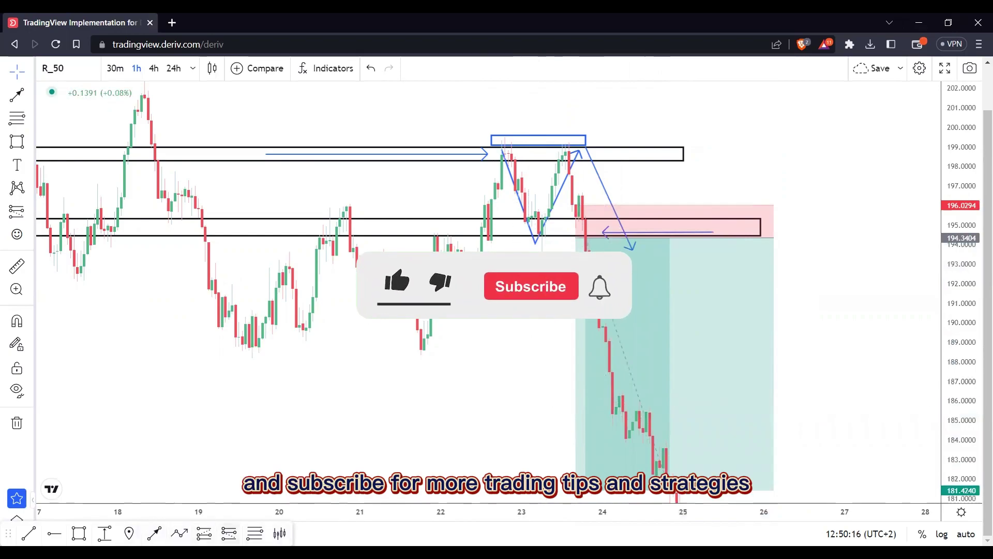
pyautogui.click(563, 149)
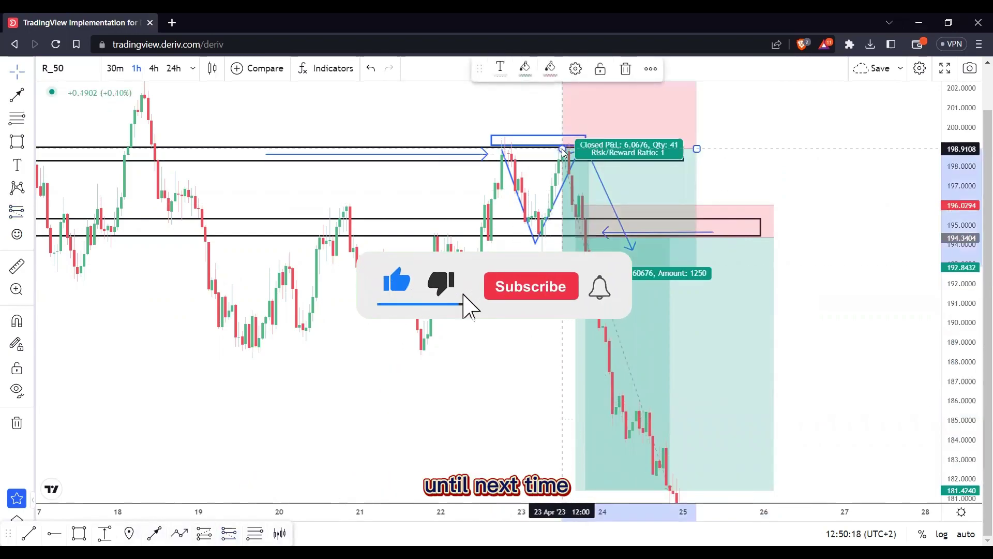